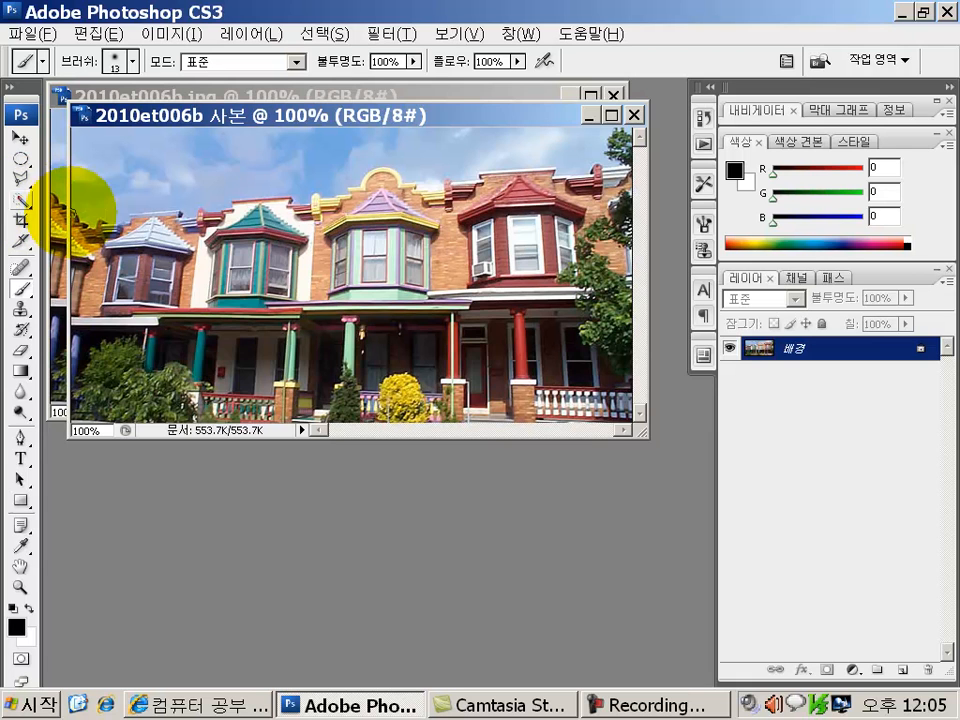
Select the whole sky above the row houses with the Quick Selection tool, subtracting and adding areas along the rooflines
left_click(19, 203)
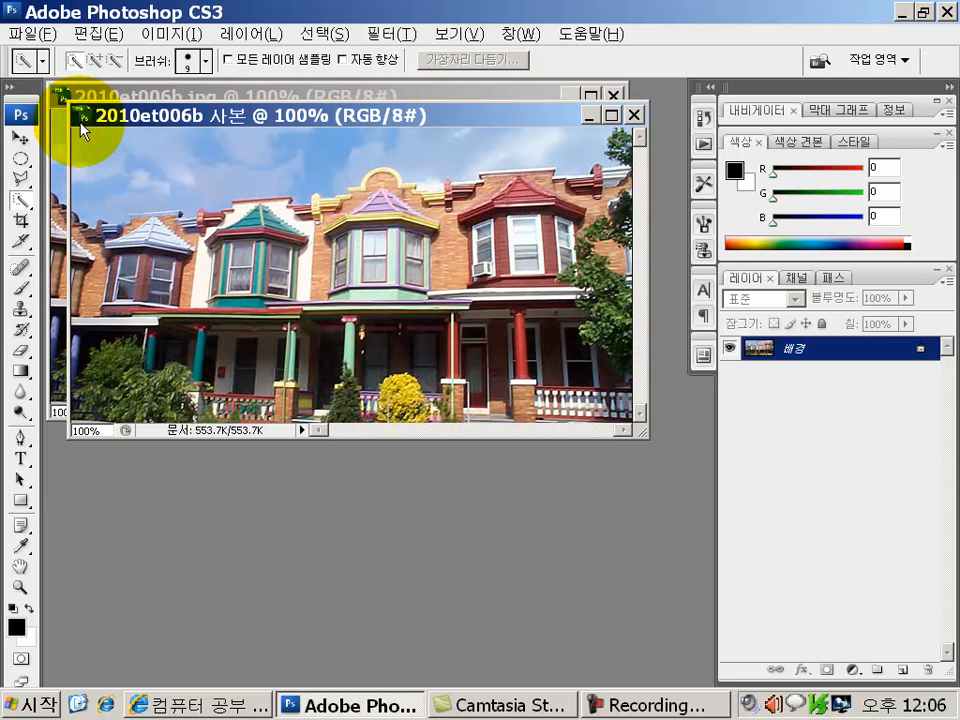
mouse_move(73, 131)
left_mouse_down()
mouse_move(66, 200)
mouse_move(105, 218)
mouse_move(186, 216)
mouse_move(230, 205)
mouse_move(268, 175)
mouse_move(414, 154)
mouse_move(450, 161)
mouse_move(602, 150)
mouse_move(604, 130)
mouse_move(562, 132)
left_mouse_up()
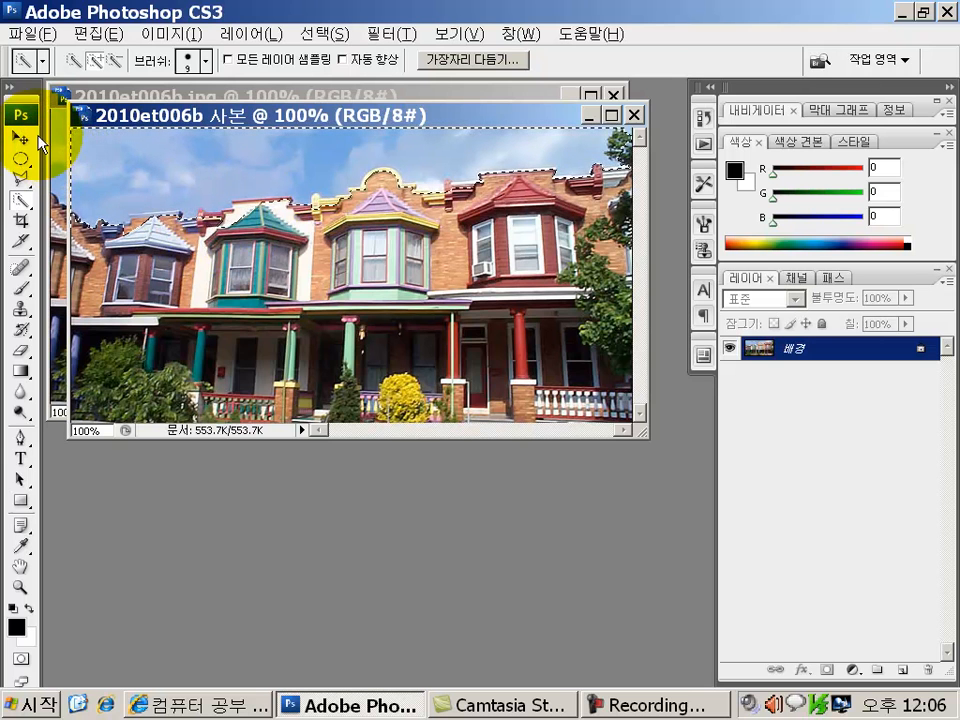
left_click(116, 62)
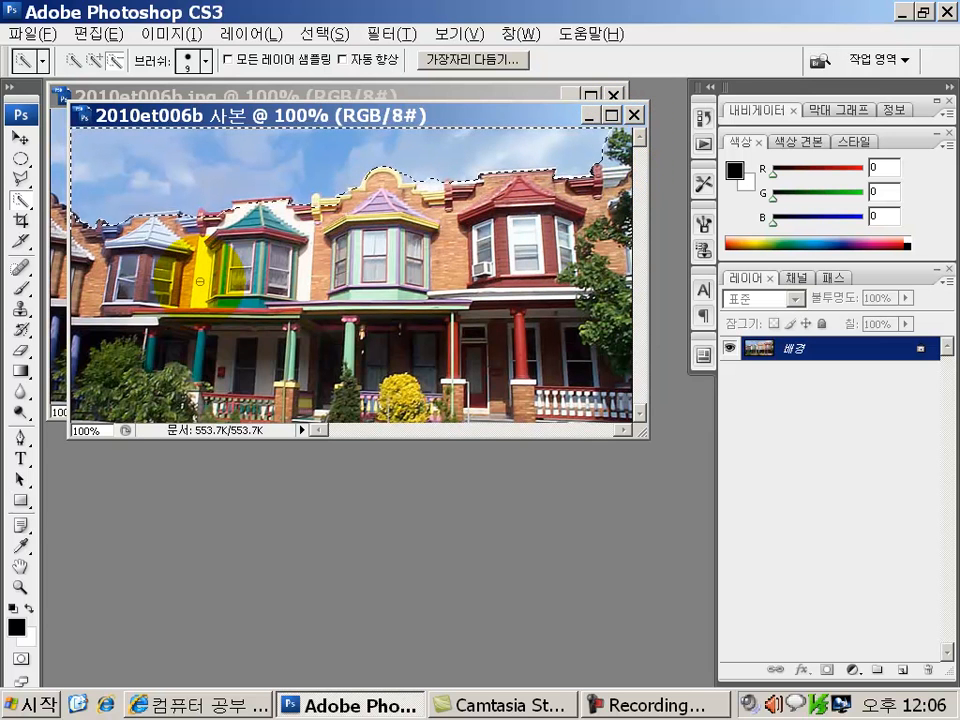
left_click(95, 62)
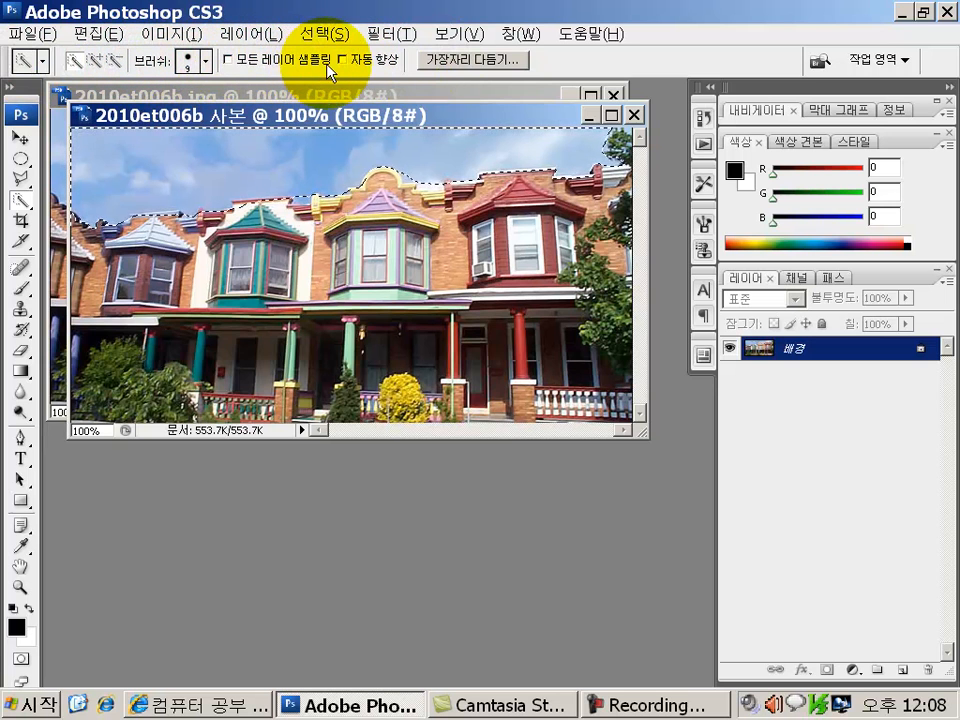
Open Refine Edge for the sky selection and reset its settings to the defaults, keeping the image in view
left_click(461, 60)
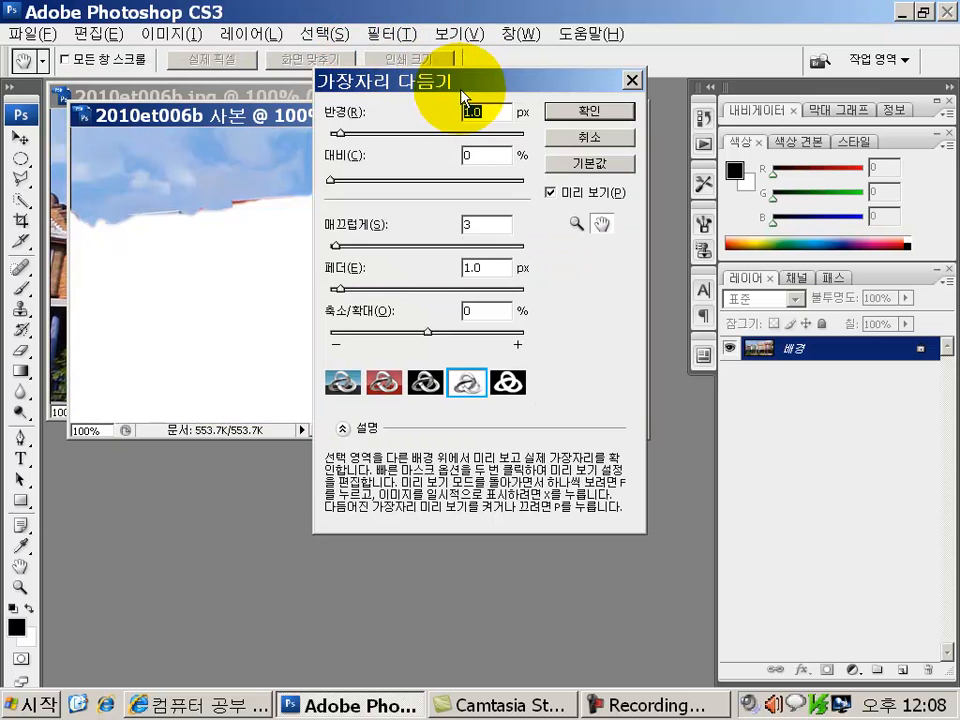
left_click_drag(474, 93, 782, 96)
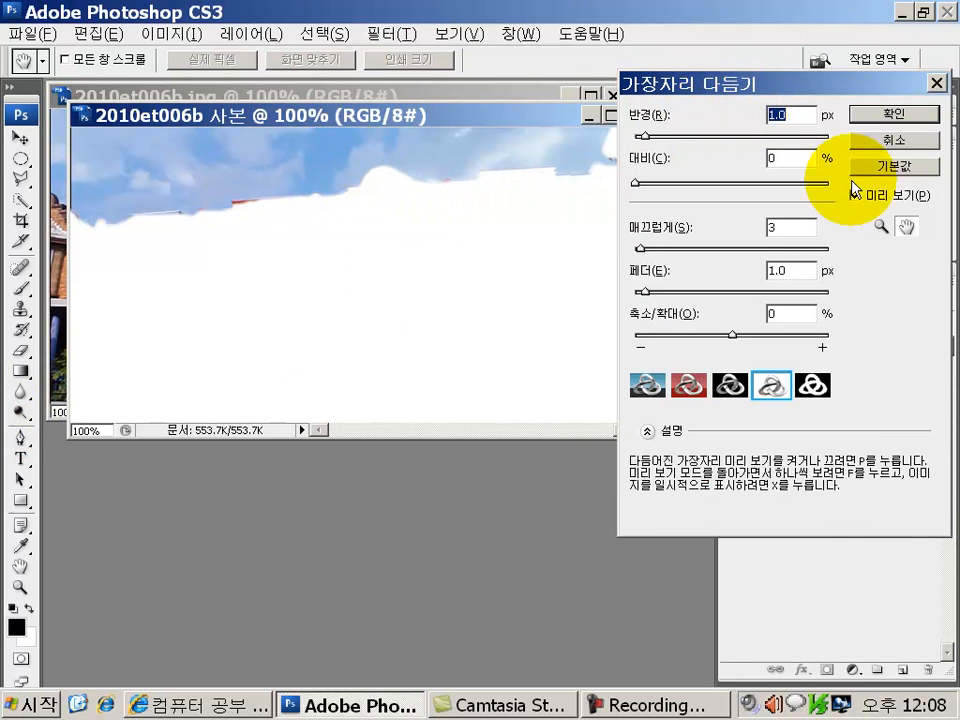
left_click(875, 170)
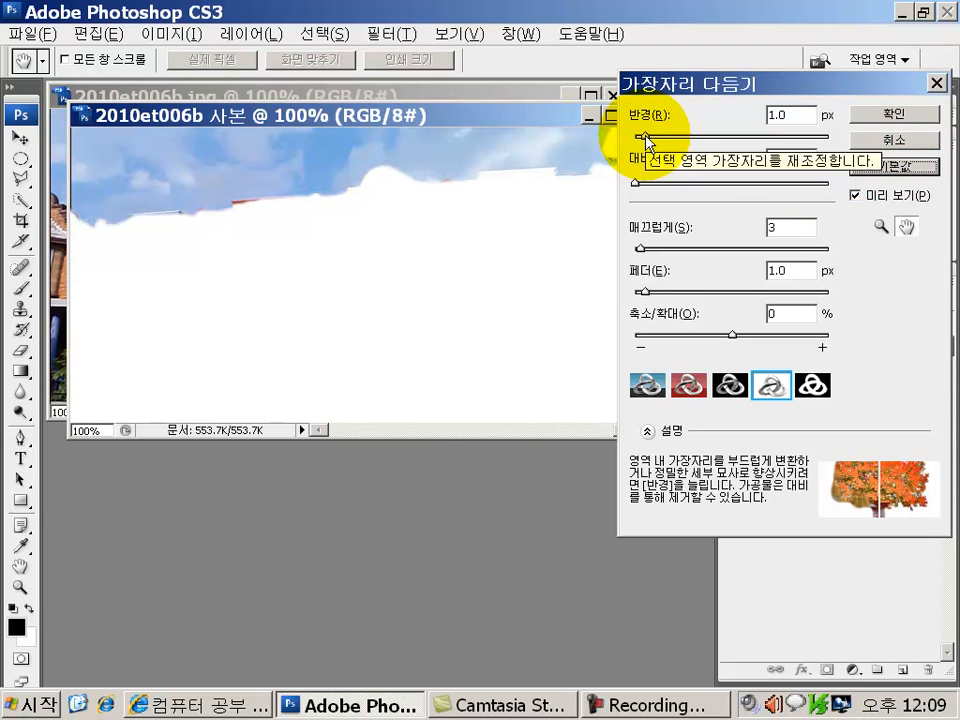
Try several edge radius values up to 250 px on the sky selection and settle on 25.3 px
left_click_drag(647, 139, 722, 138)
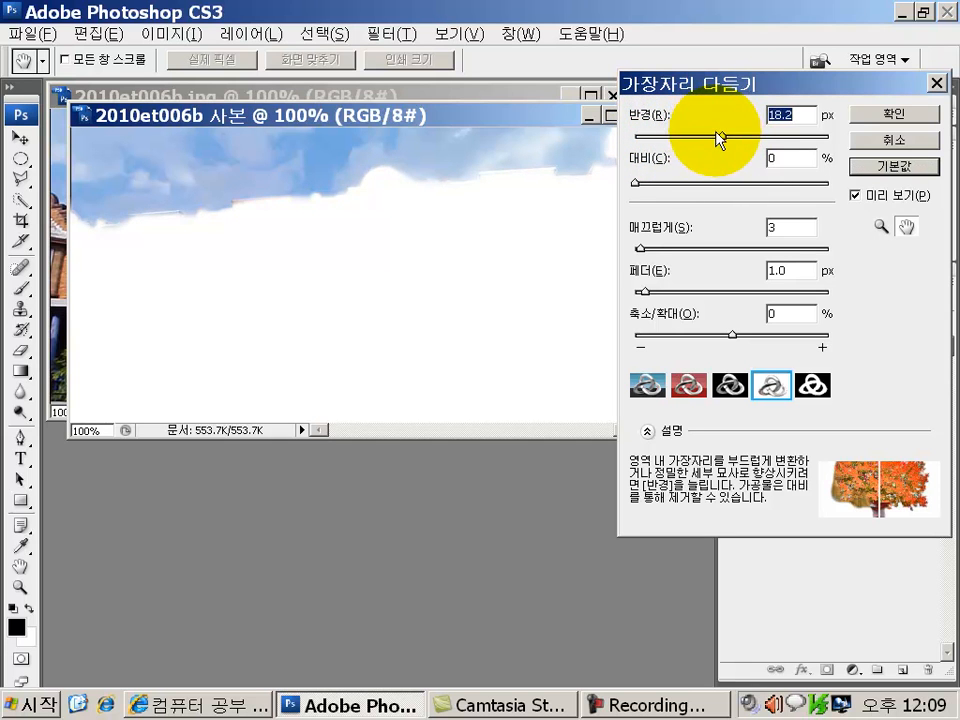
left_click_drag(722, 140, 748, 137)
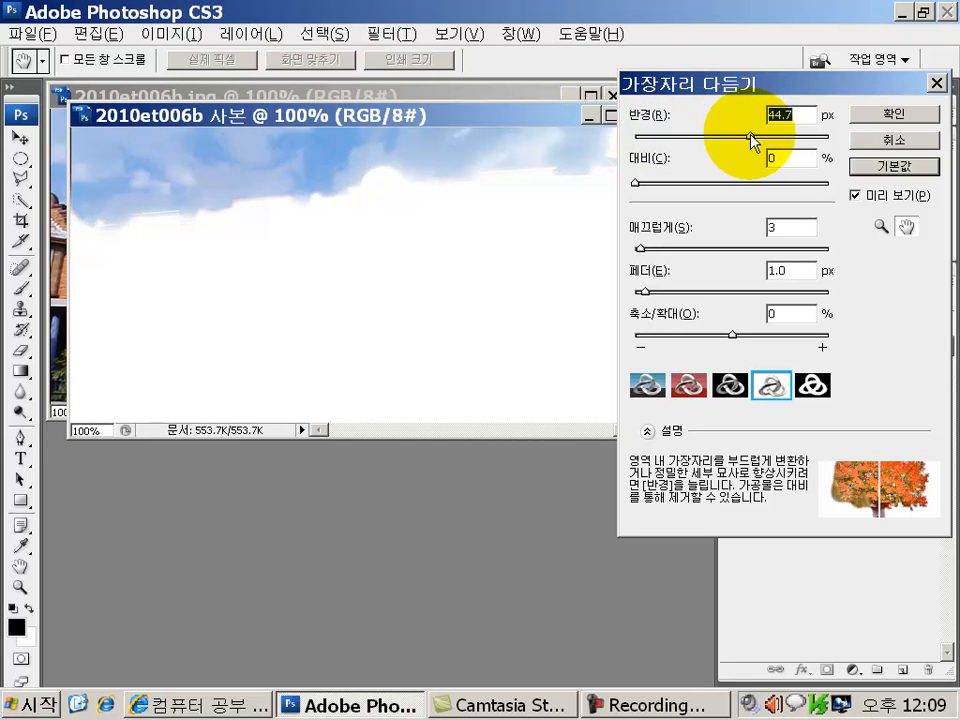
left_click_drag(751, 138, 828, 140)
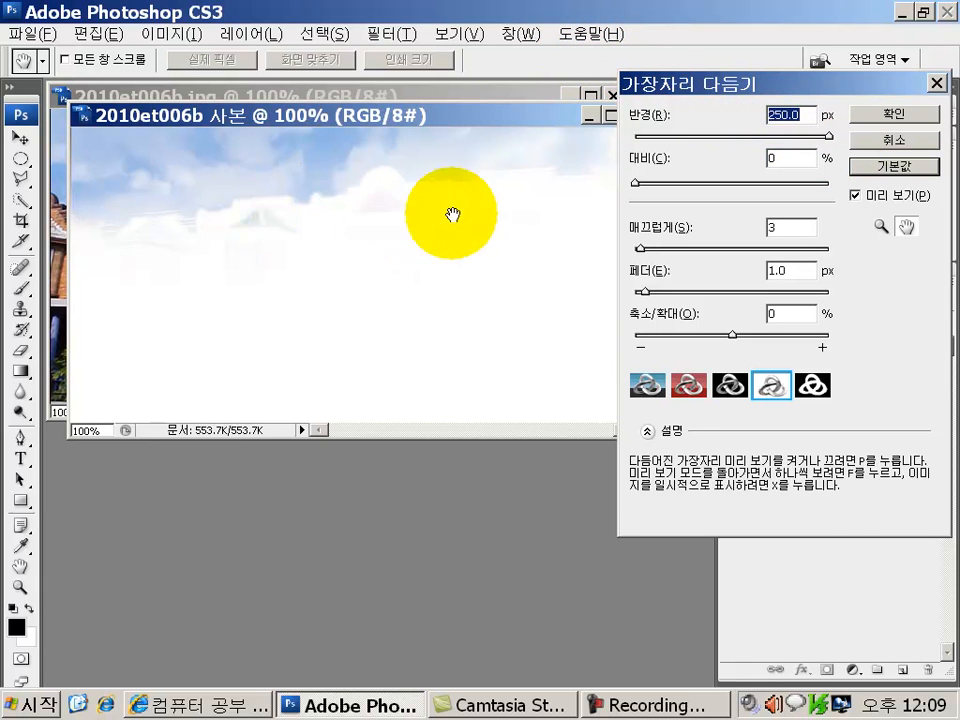
mouse_move(810, 133)
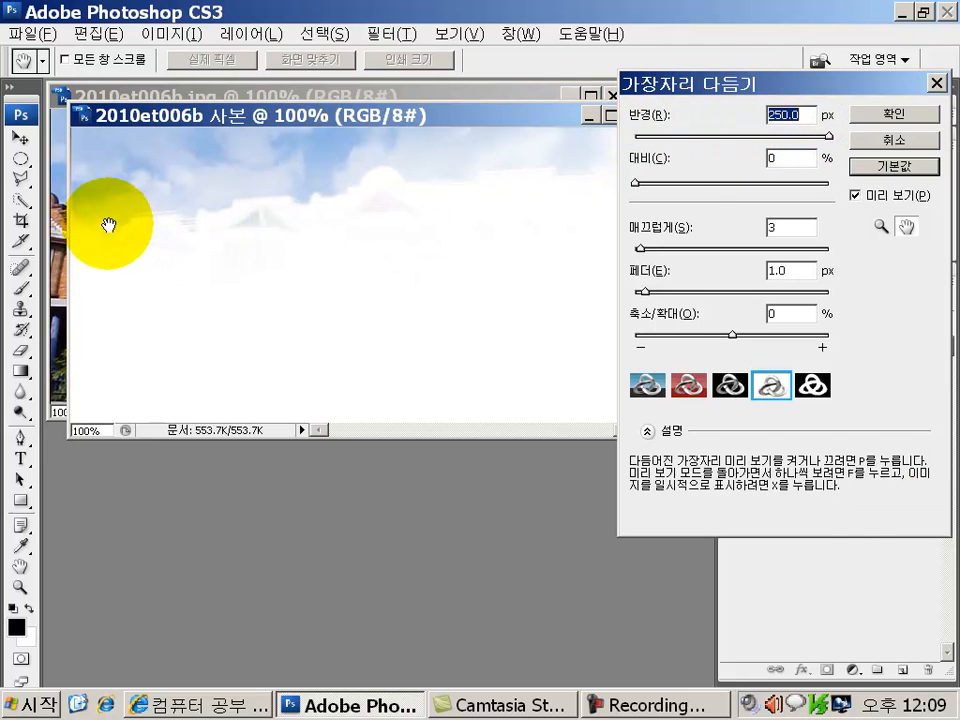
mouse_move(775, 110)
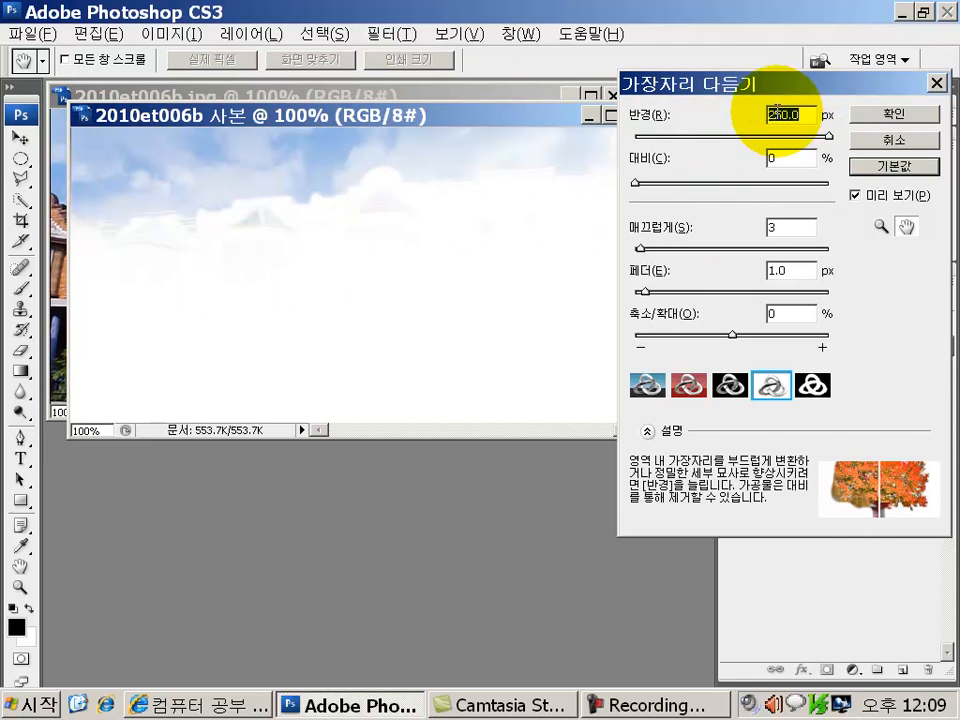
left_click_drag(830, 138, 700, 145)
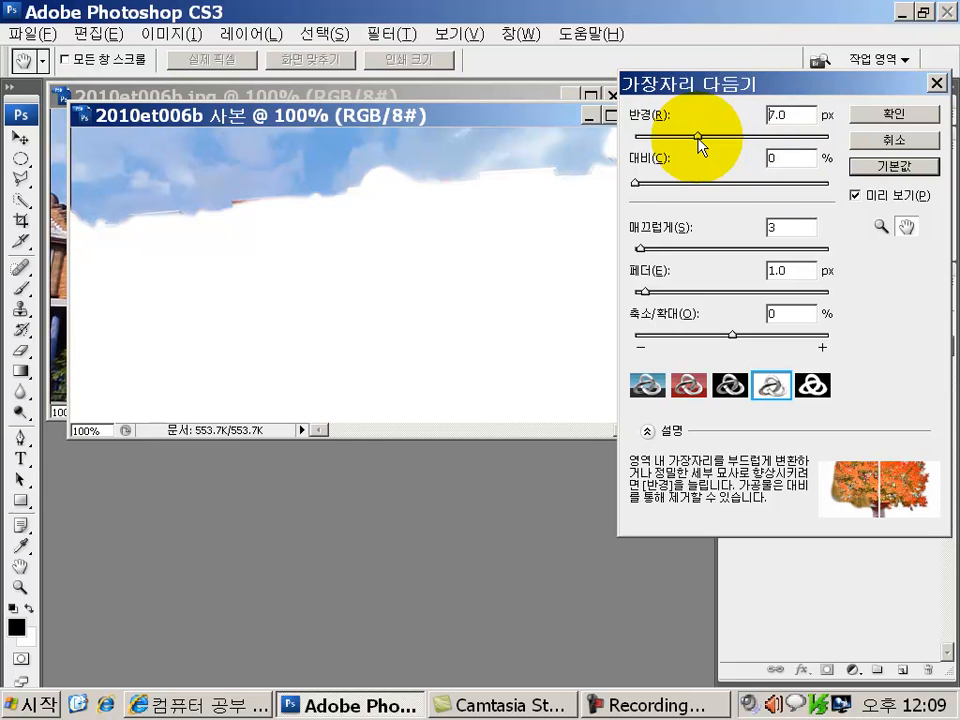
left_click_drag(703, 145, 730, 140)
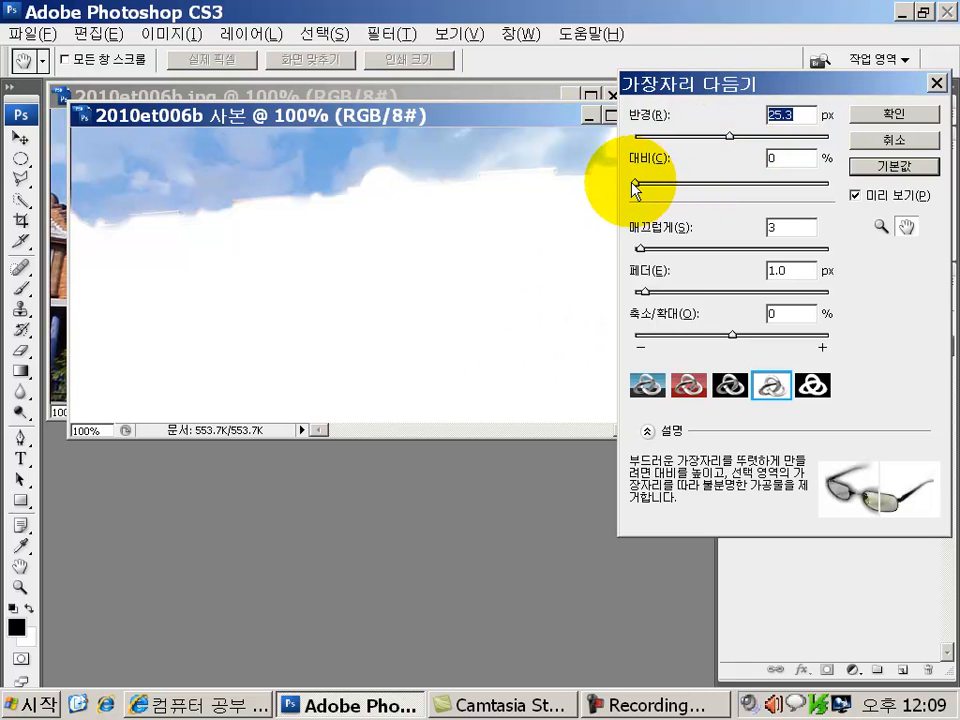
Set the edge contrast to 13%, and try a feather of 0 px before setting it to 1.0 px
left_click_drag(636, 187, 660, 188)
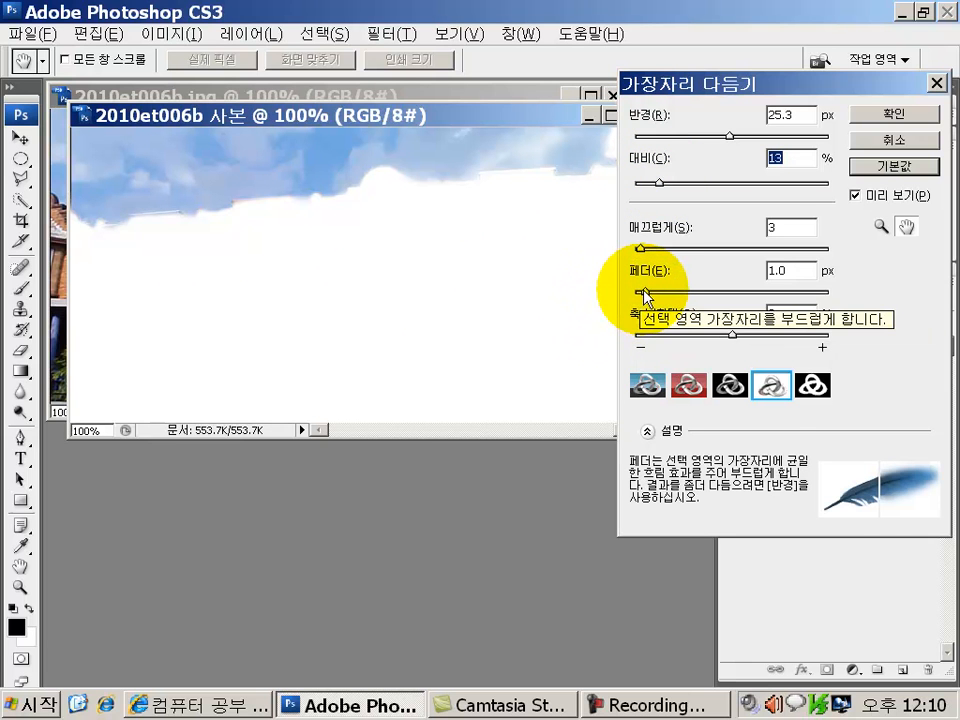
left_click_drag(644, 291, 609, 313)
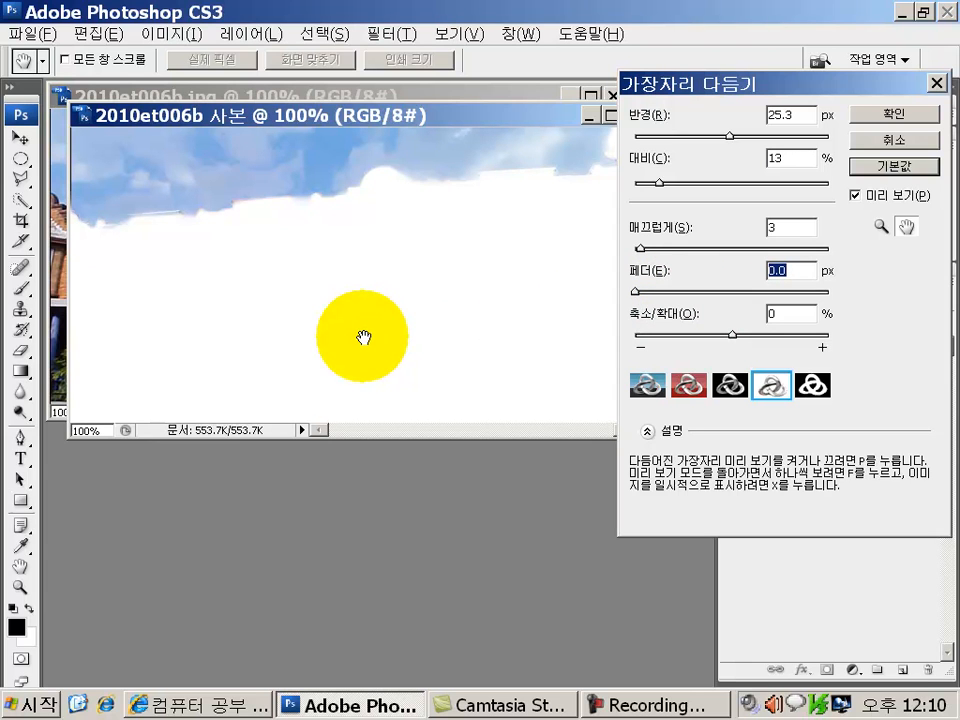
mouse_move(636, 292)
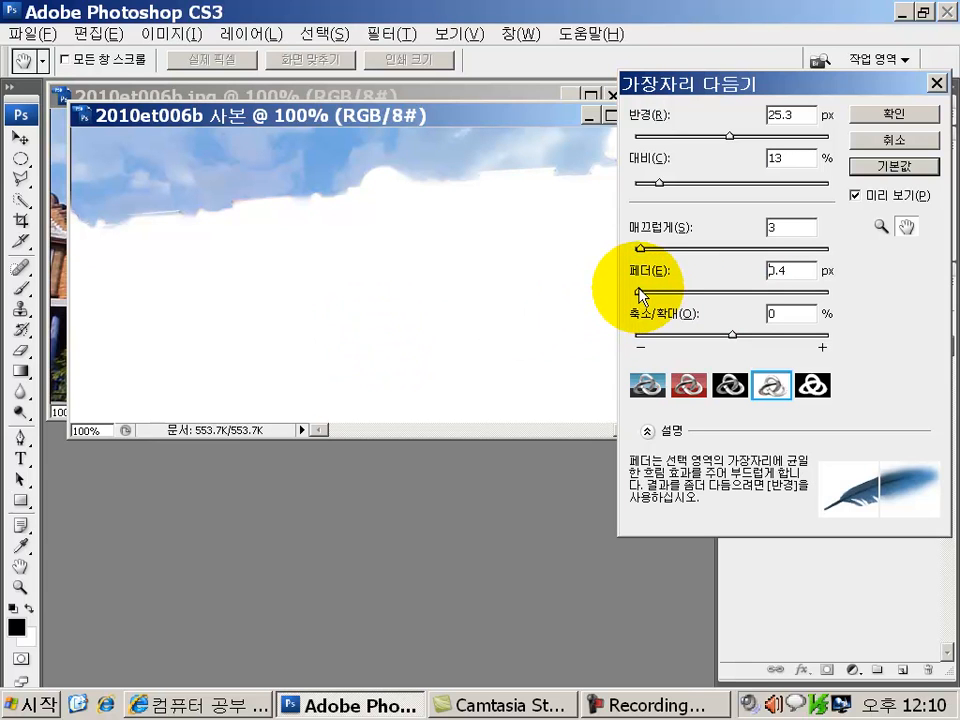
left_click_drag(639, 293, 645, 294)
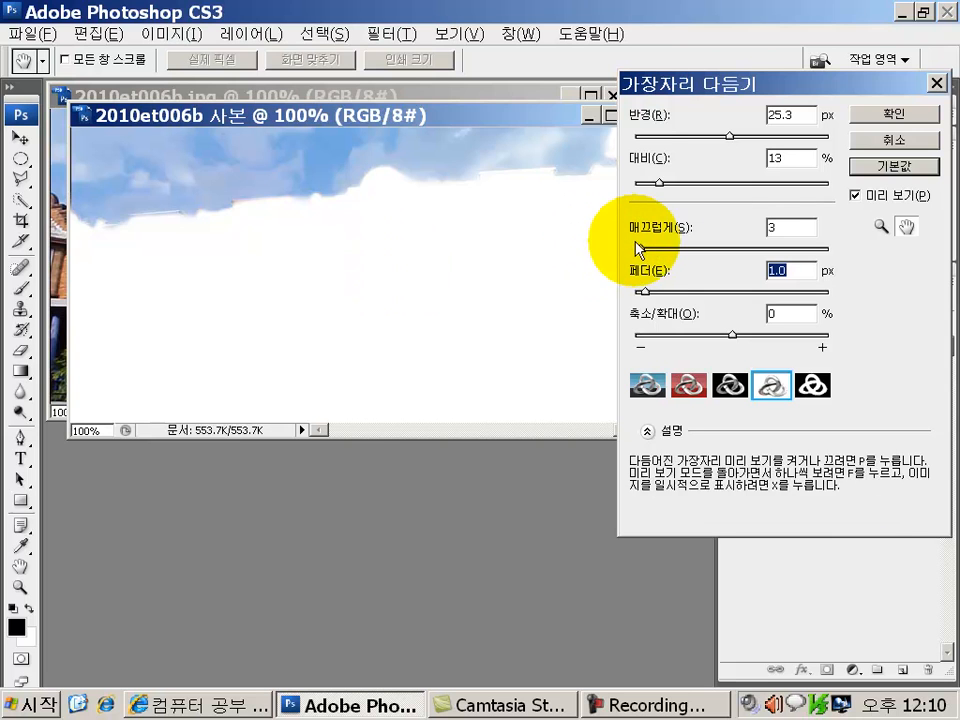
Set the edge smoothing to 0, and test Contract/Expand at +81% and -70% before returning it to 0%
left_click_drag(641, 254, 763, 250)
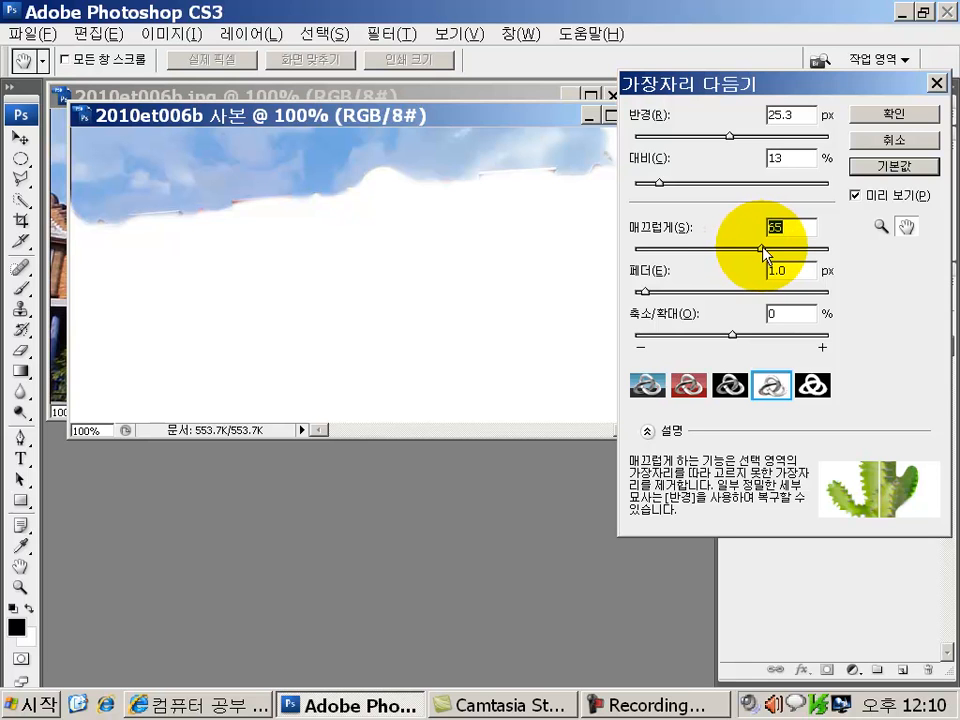
left_click_drag(763, 250, 564, 264)
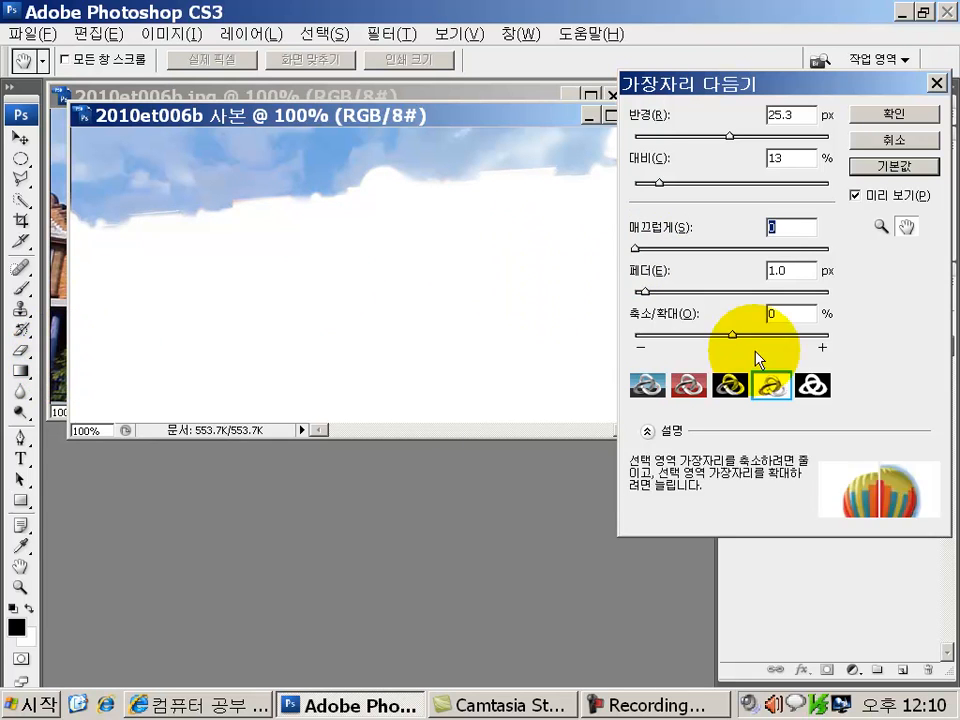
left_click_drag(738, 345, 820, 352)
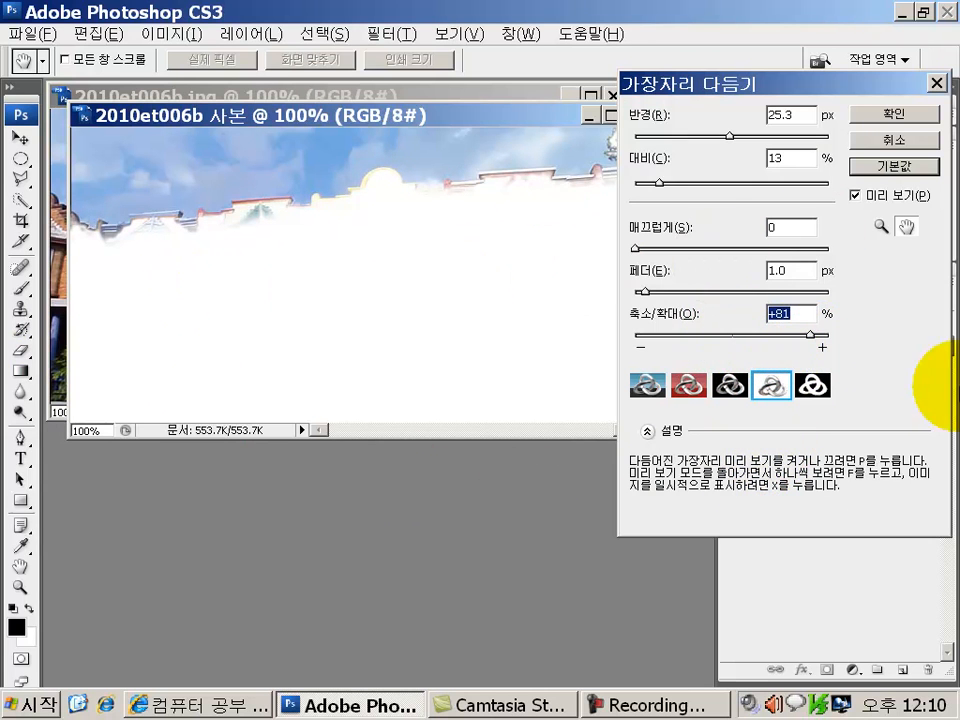
left_click_drag(816, 336, 666, 336)
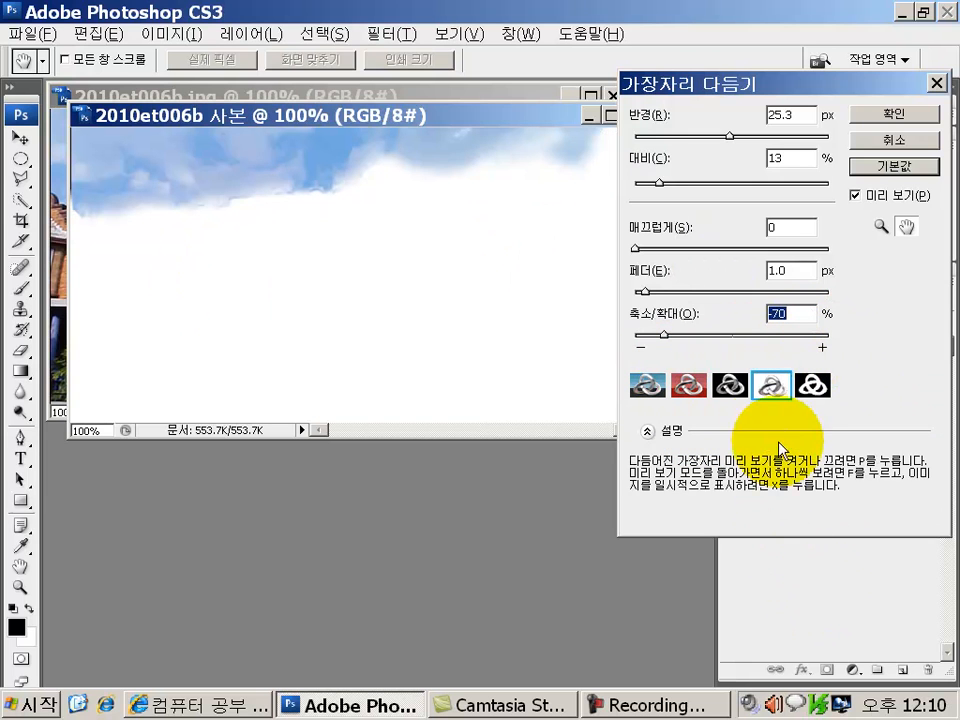
left_click_drag(664, 335, 733, 337)
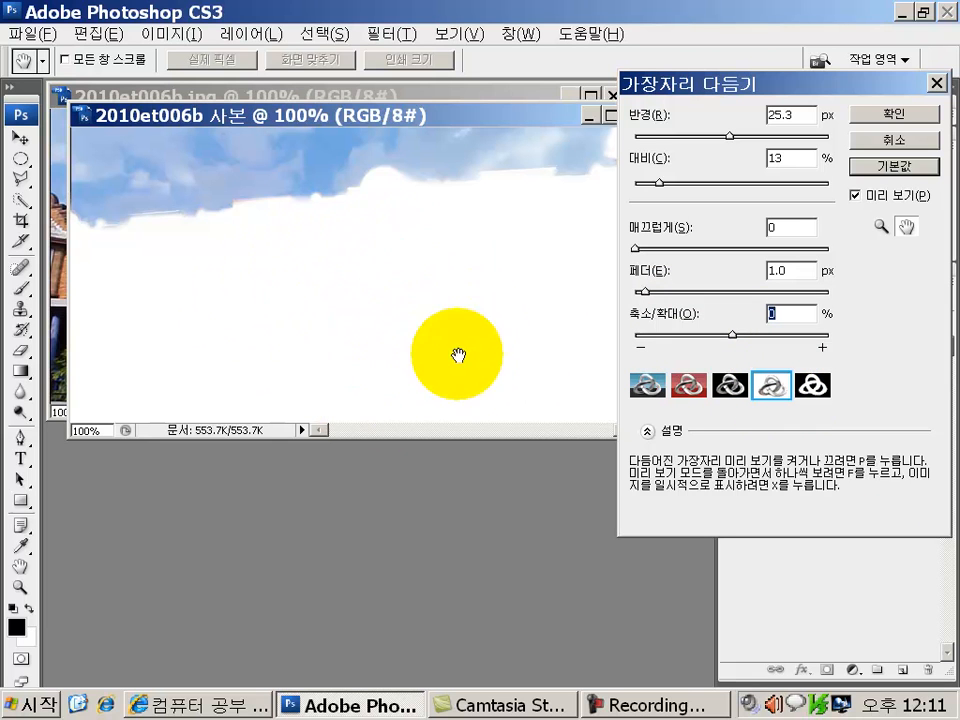
Compare the mask, standard, quick mask, black and white background previews, and apply the edge refinement with the white preview
left_click(818, 397)
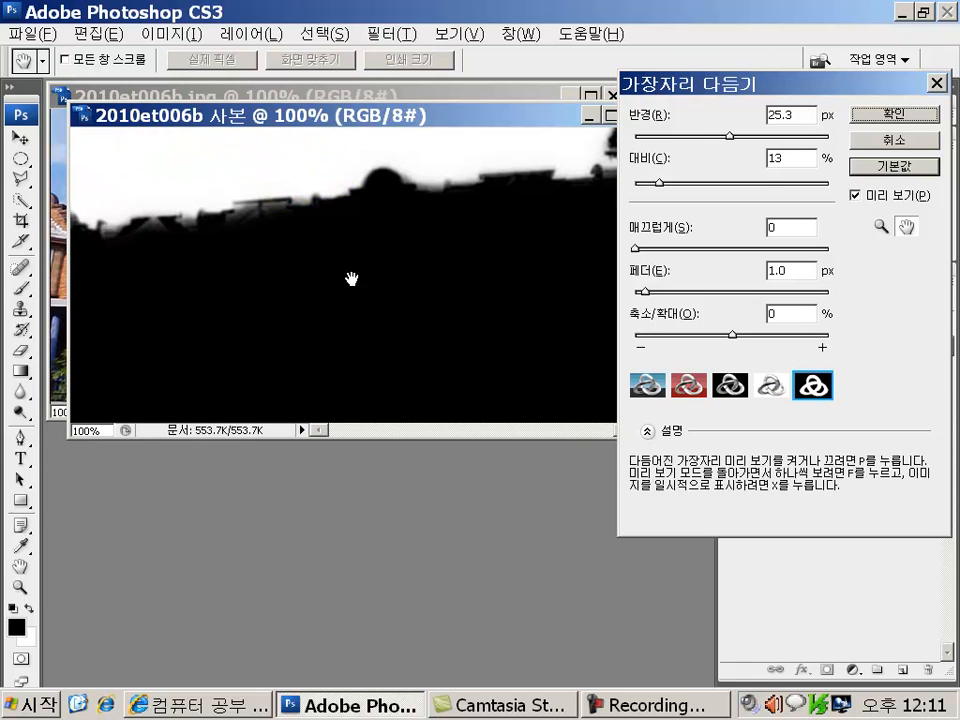
left_click(647, 388)
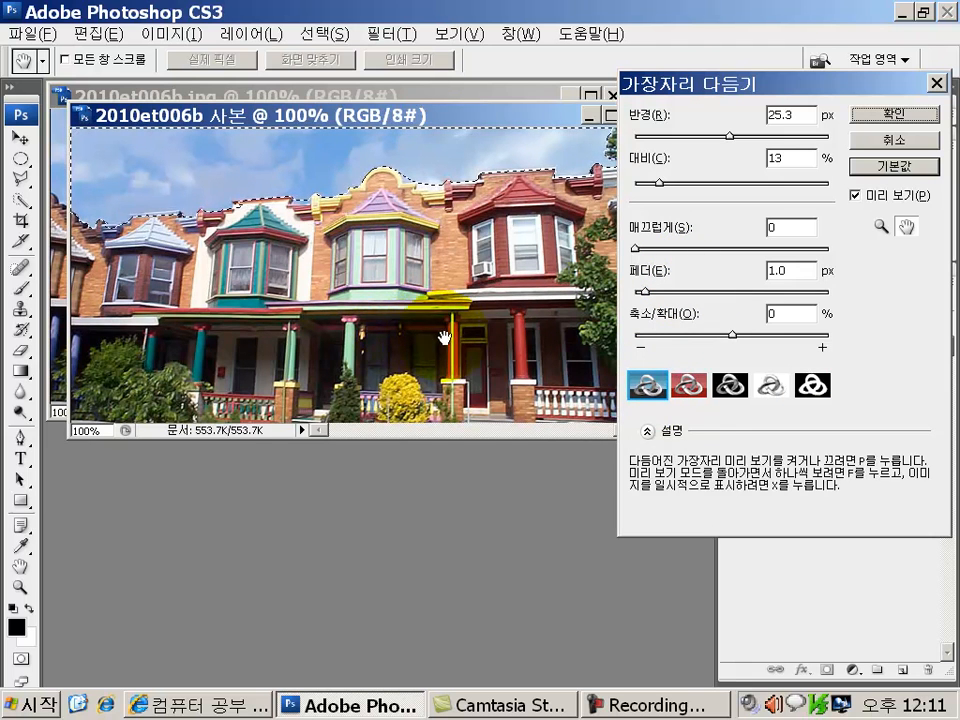
left_click(687, 391)
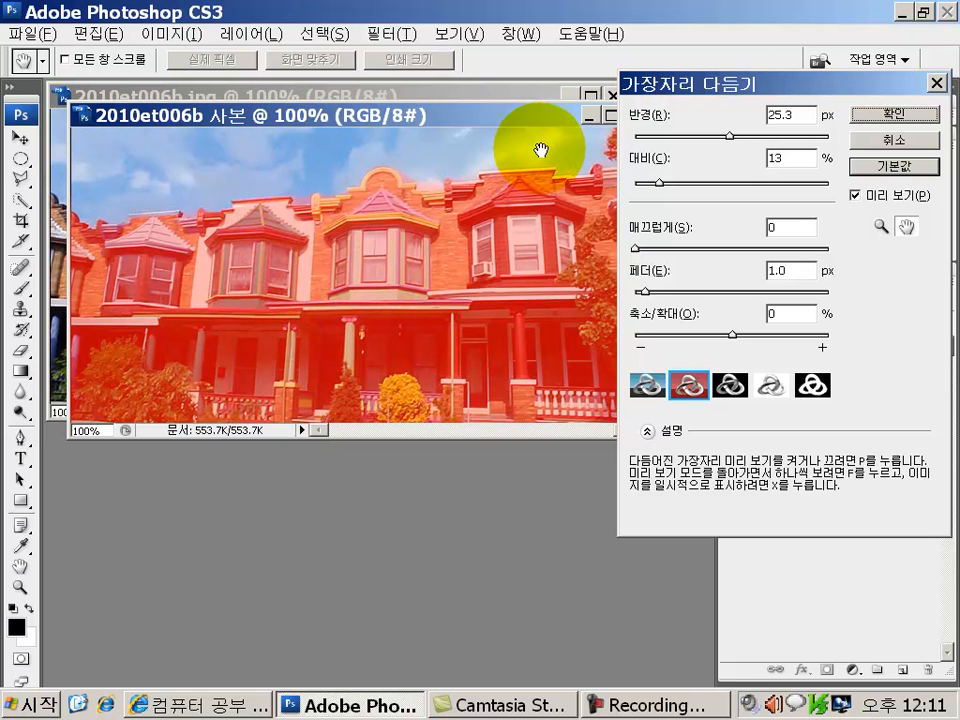
left_click(733, 386)
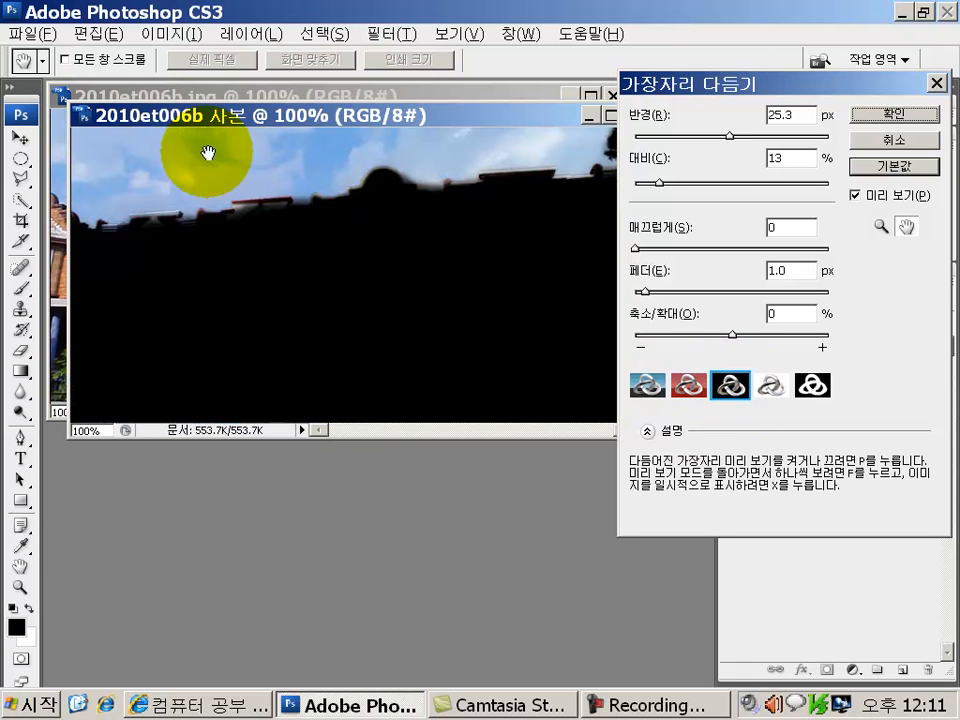
left_click(771, 395)
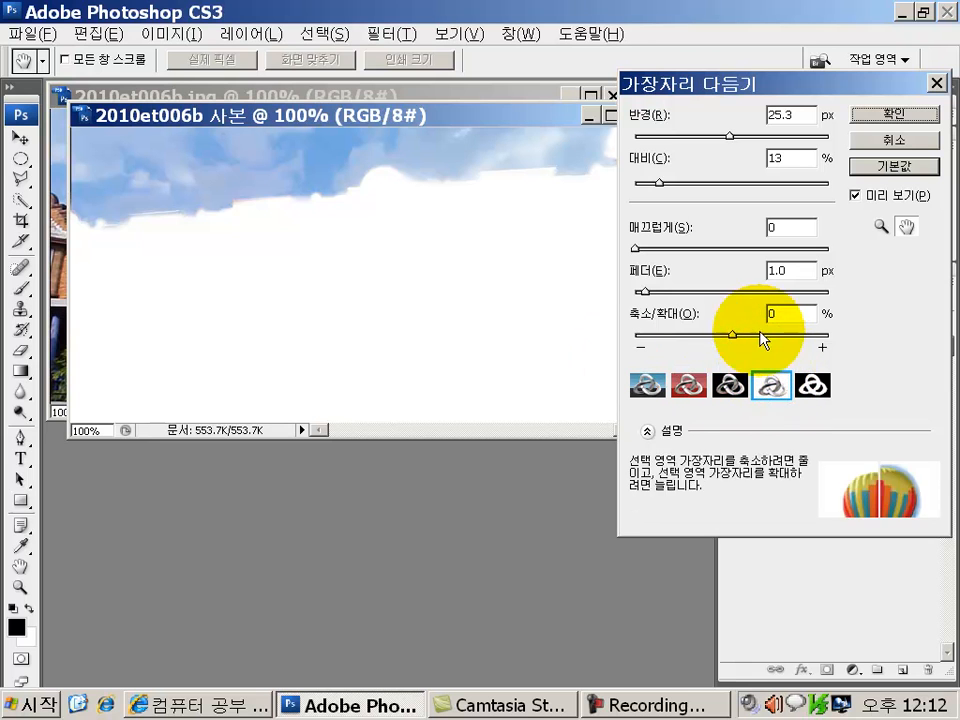
left_click(893, 118)
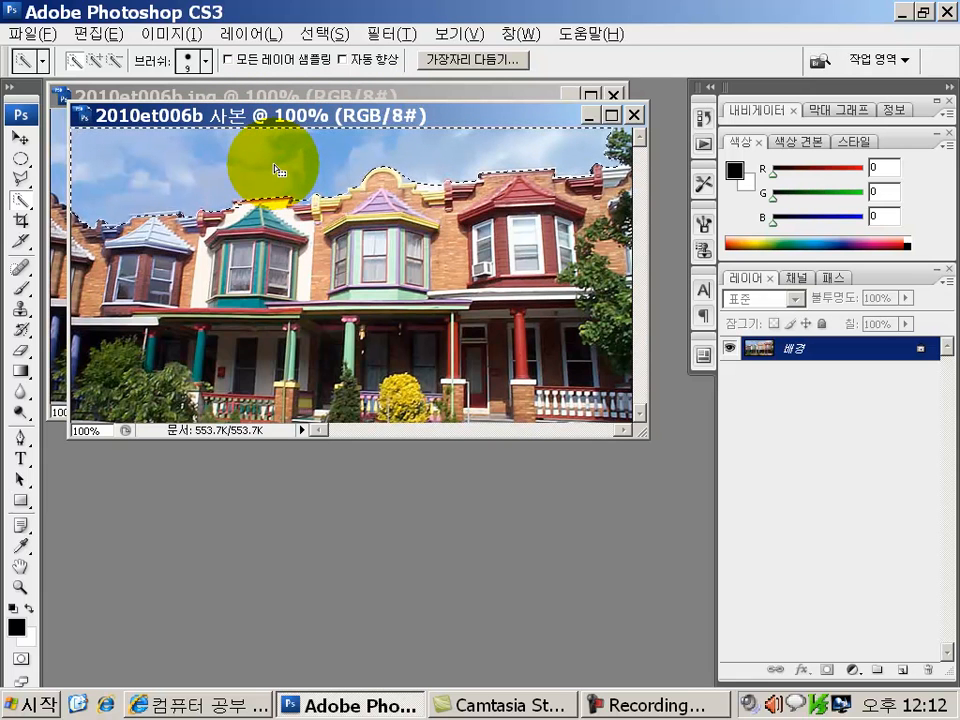
Copy the selected sky to a new layer and rename that layer 하늘
right_click(276, 170)
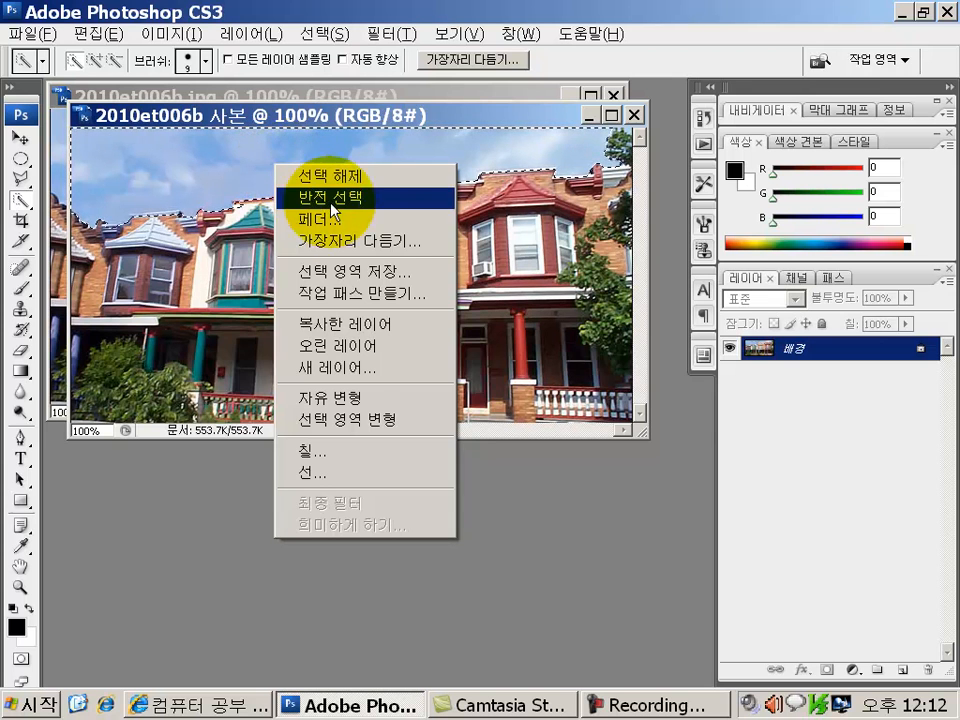
left_click(354, 331)
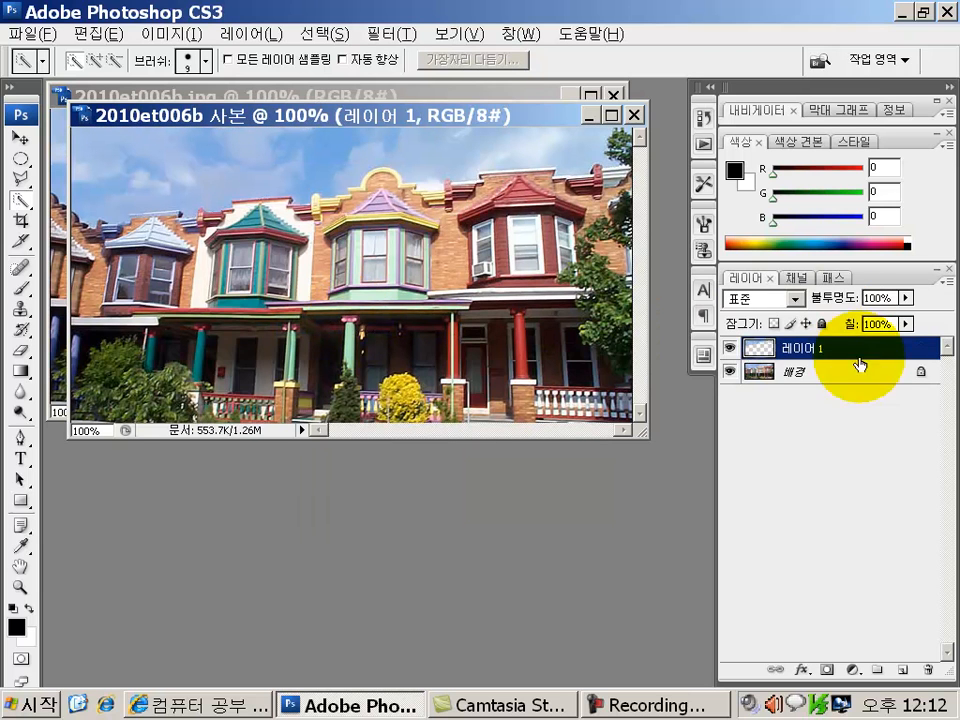
double_click(803, 350)
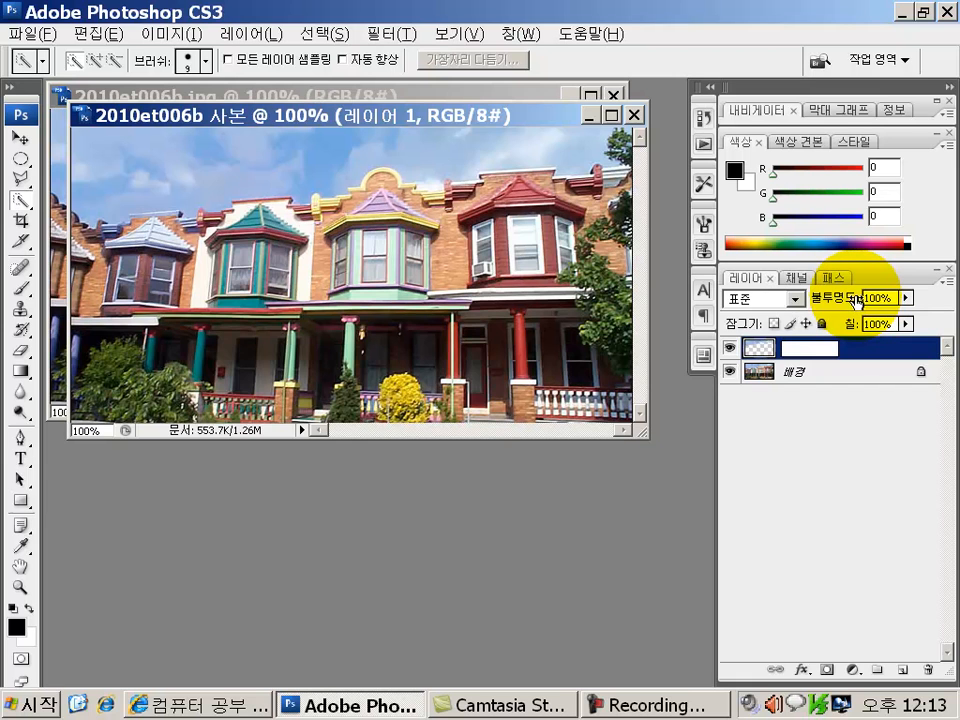
type("하늘")
key("Return")
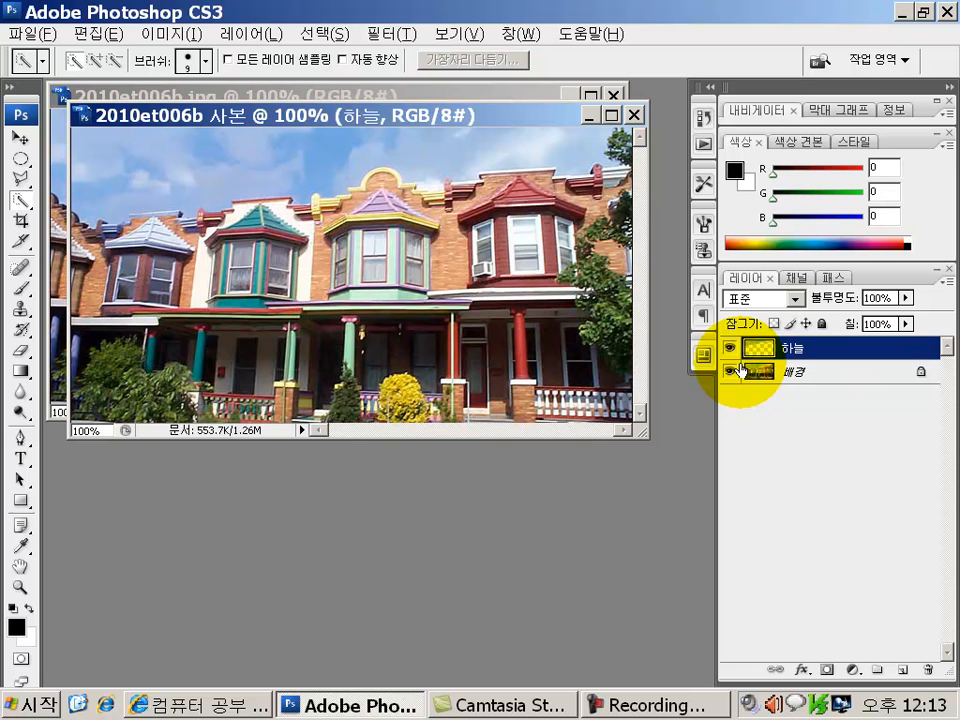
Set the blend mode of the 하늘 layer to Linear Burn (선형 번)
left_click(749, 300)
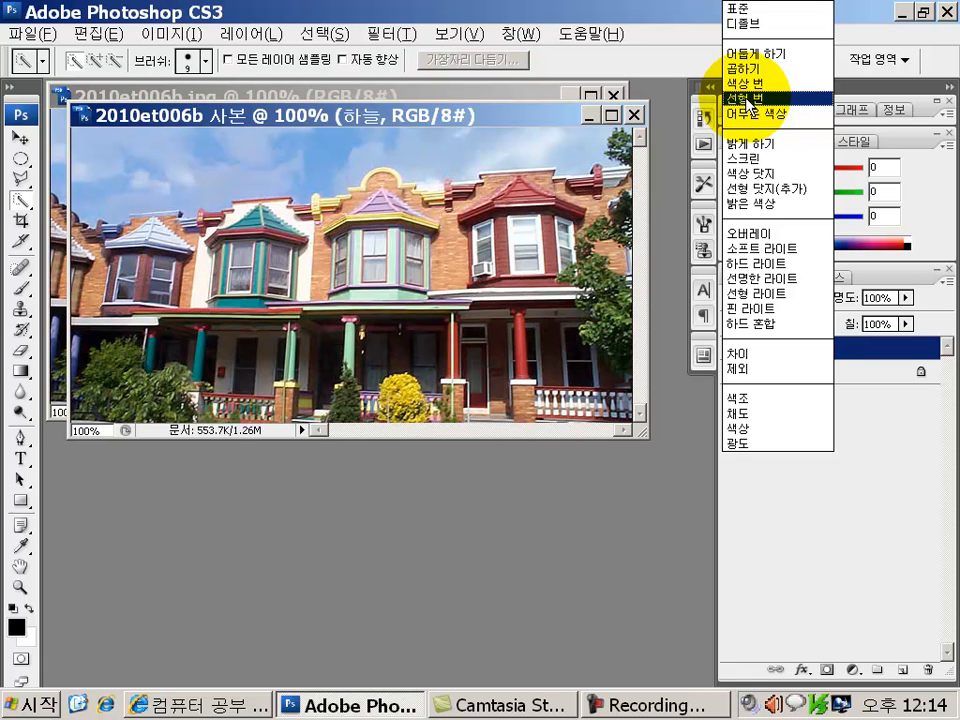
left_click(748, 99)
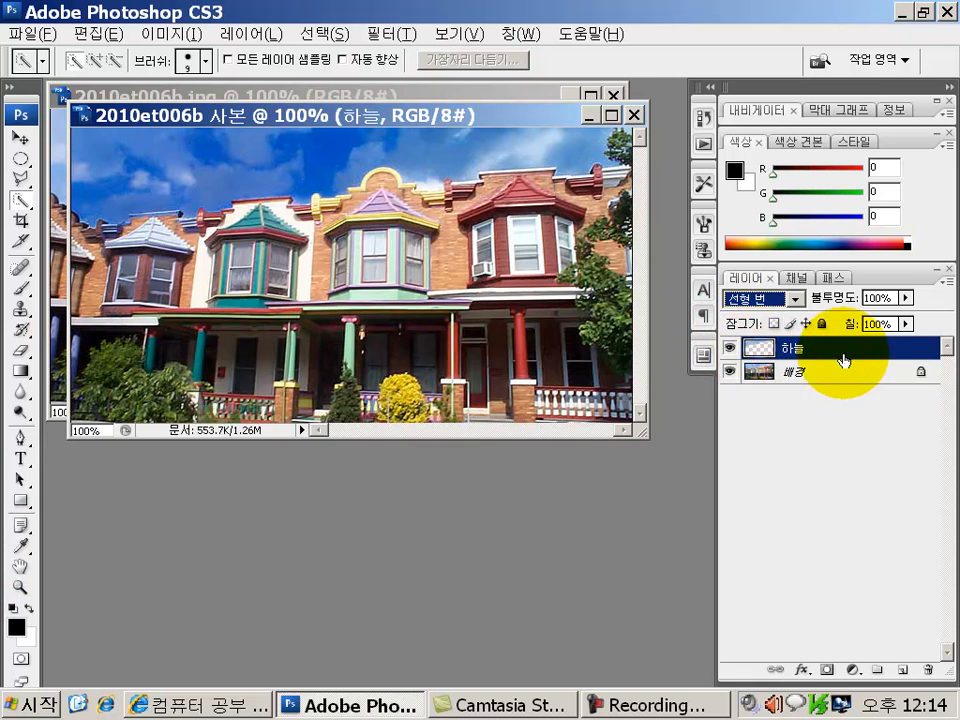
Compare the photo with the 하늘 layer hidden and shown, and view that layer alone before showing the background (배경) again
left_click(731, 348)
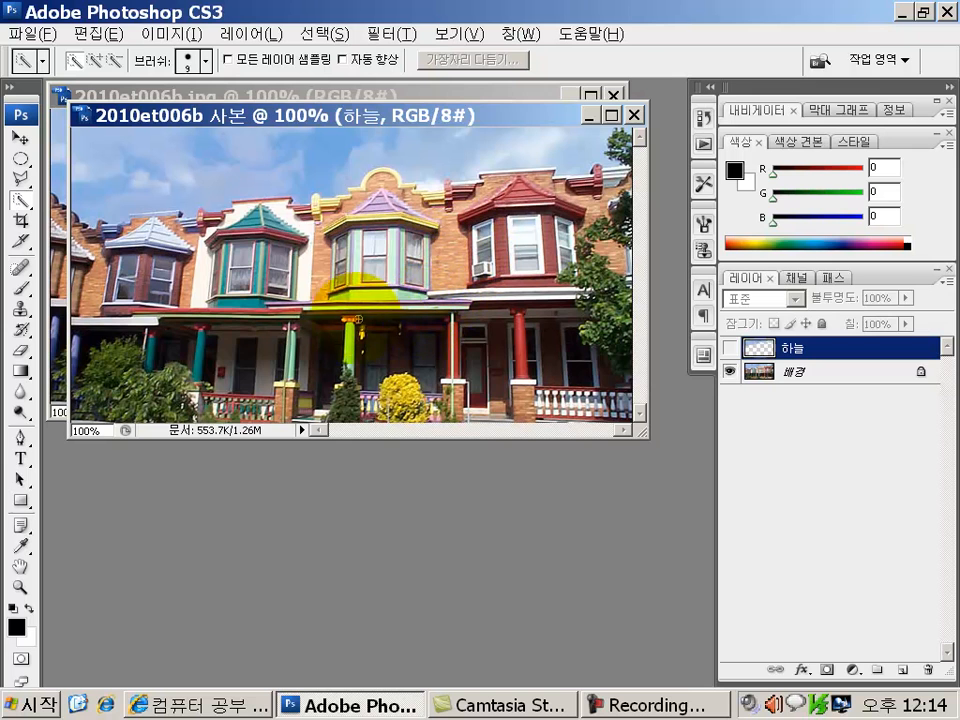
left_click(731, 349)
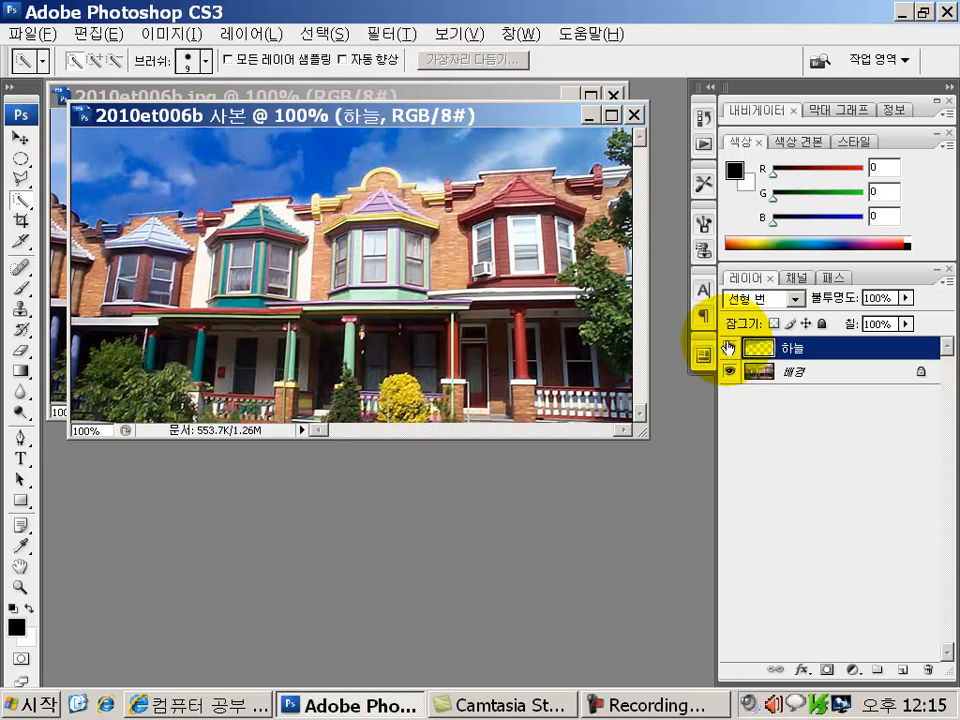
left_click(728, 347, "alt")
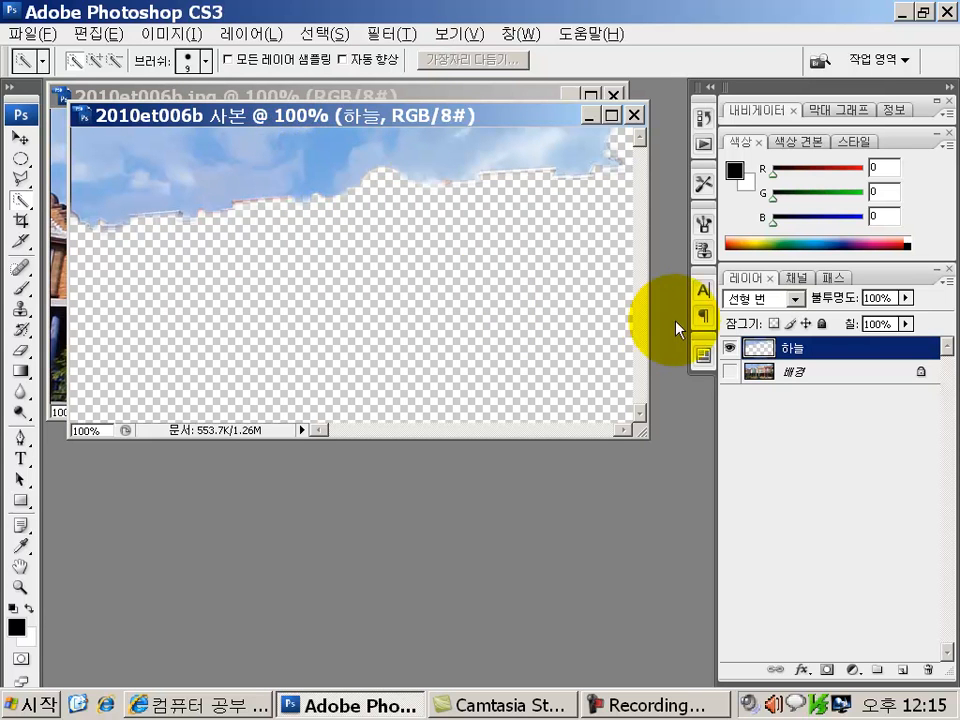
left_click(730, 376)
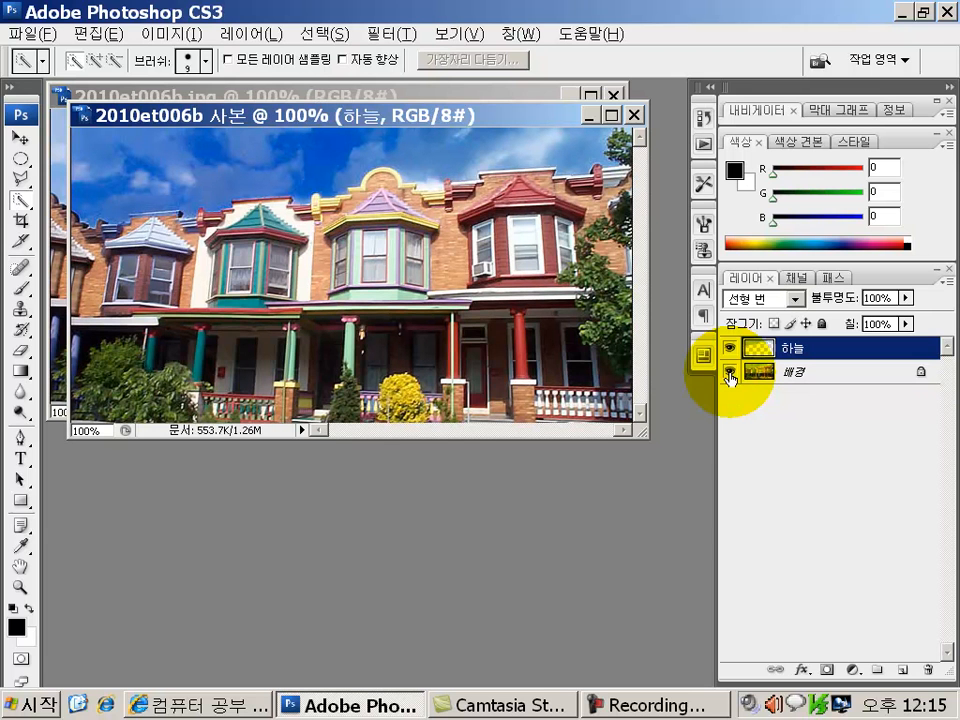
Try the darkening blend modes on the 하늘 layer one after another: Darken, Multiply, Color Burn, Linear Burn and Darker Color
left_click(747, 305)
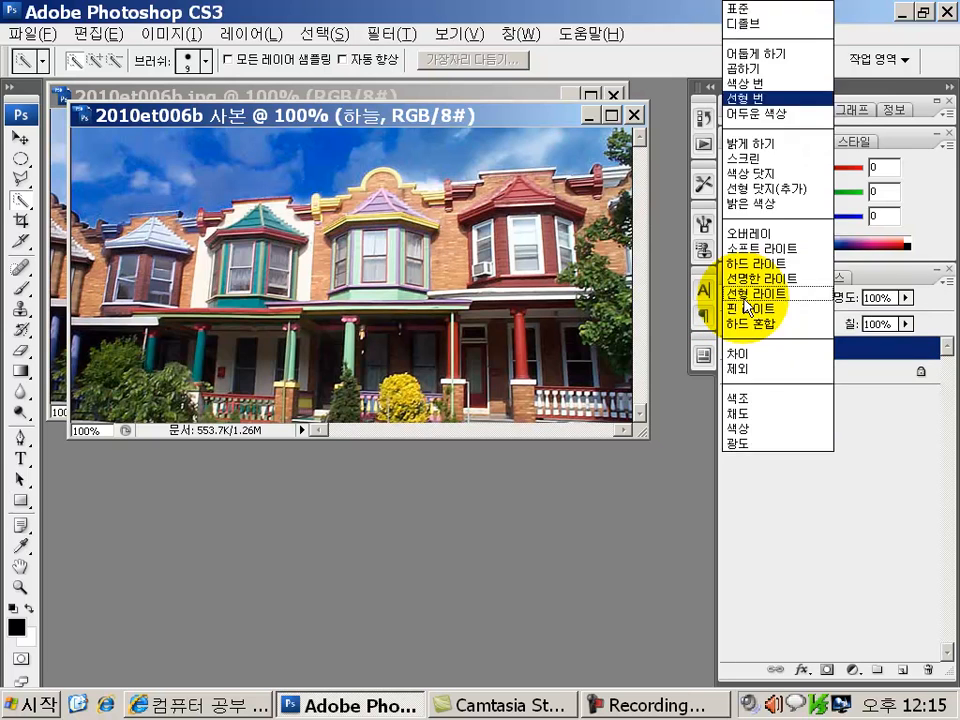
left_click(735, 54)
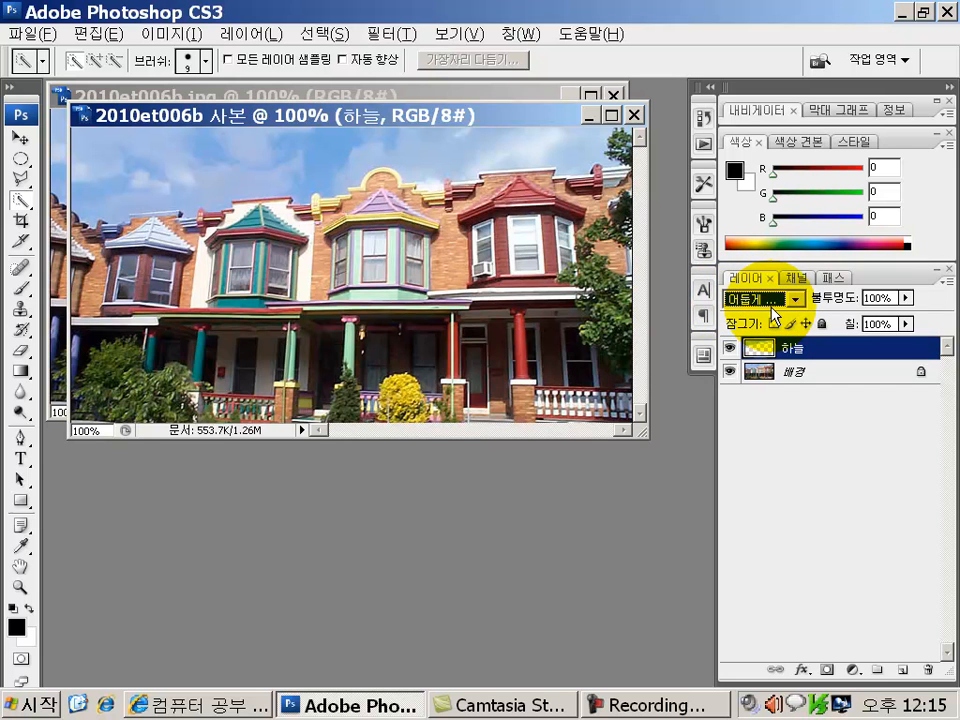
key("Down")
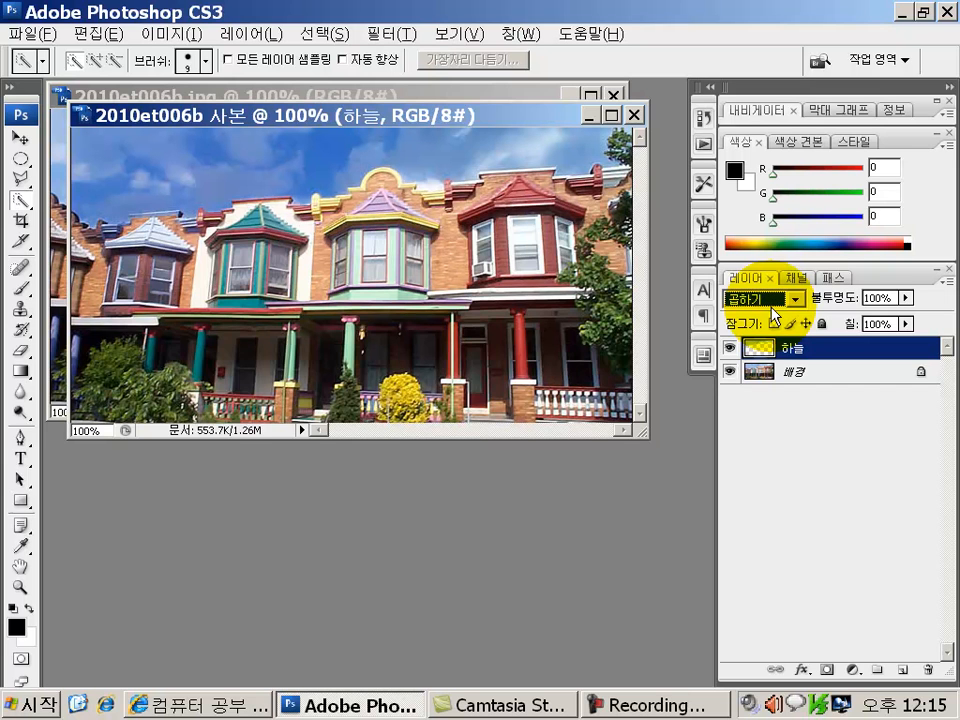
key("Down")
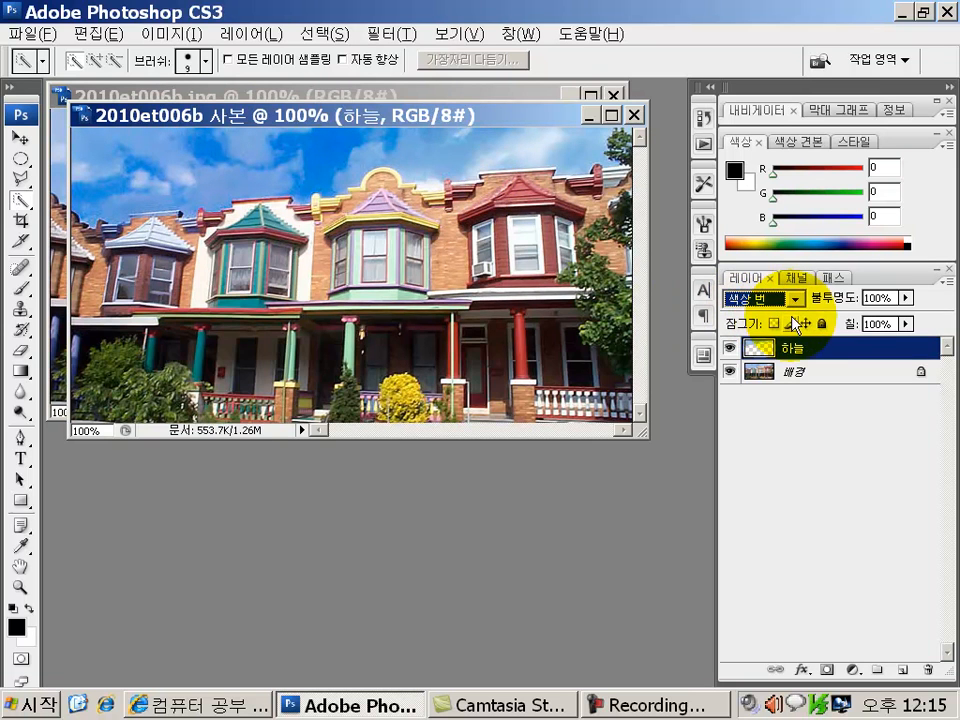
scroll(771, 307, "down", 1)
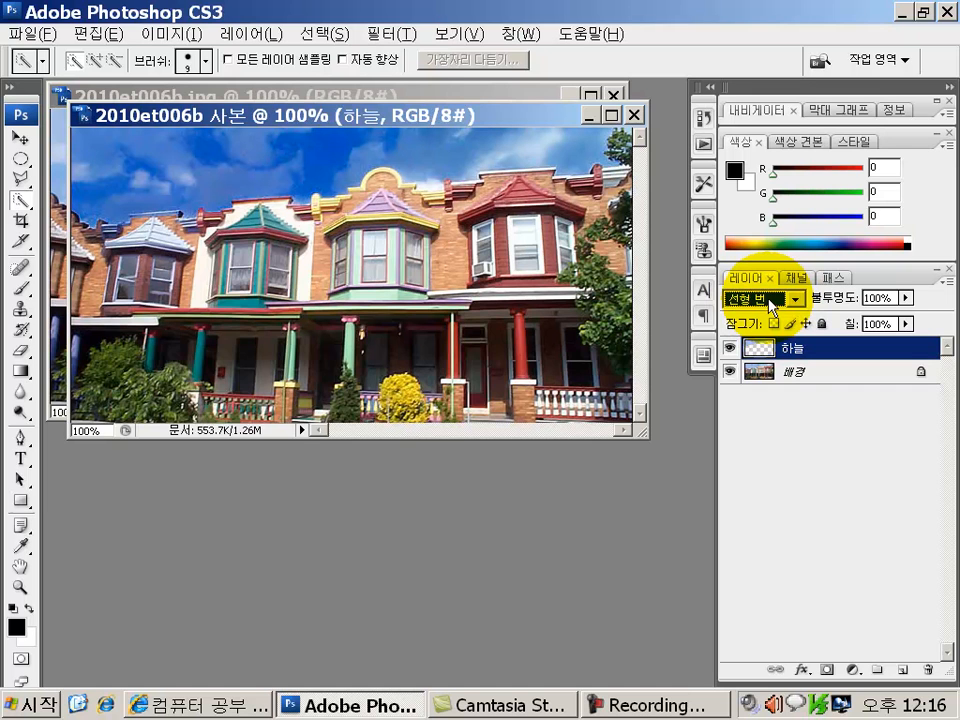
scroll(771, 307, "down", 1)
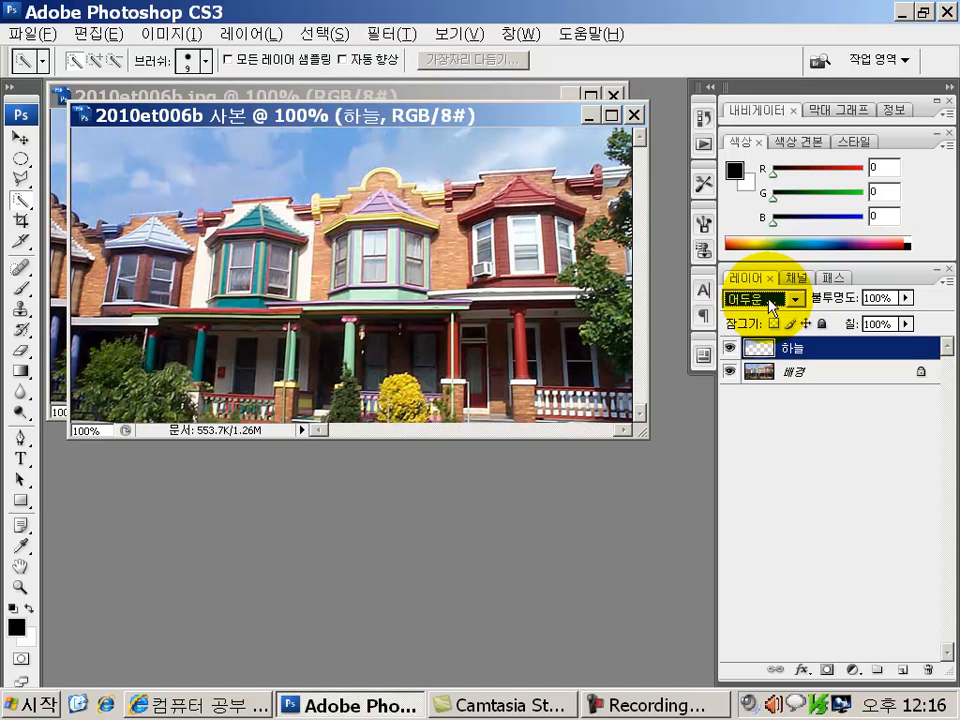
Try the lightening blend modes on the 하늘 layer in order, from Lighten through Screen, Color Dodge and Linear Dodge to Lighter Color
scroll(771, 307, "down", 1)
scroll(771, 307, "down", 1)
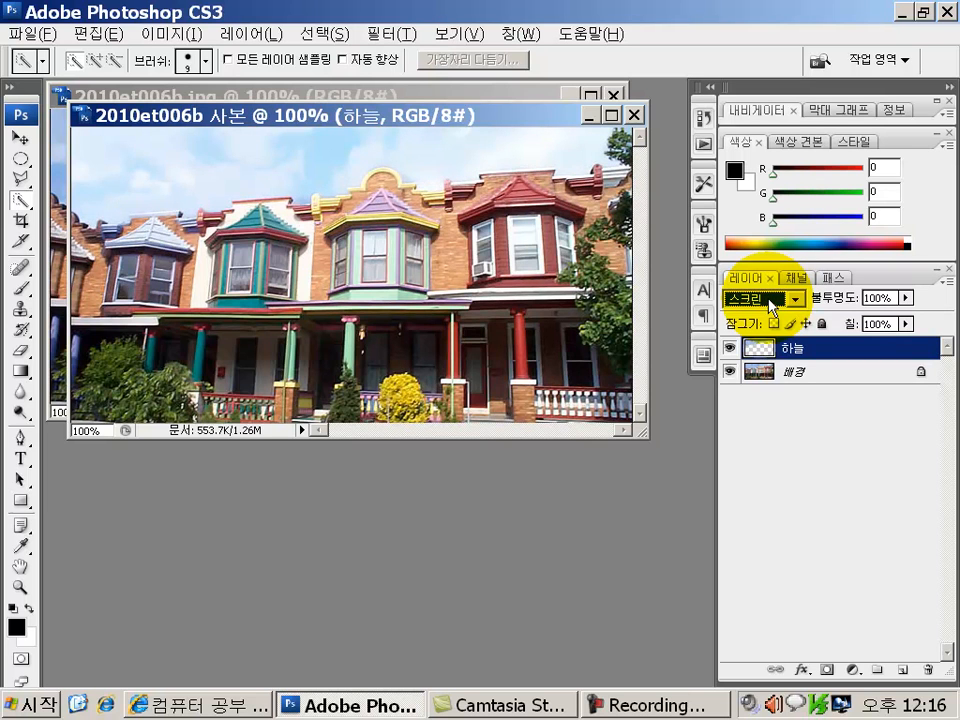
scroll(771, 307, "down", 1)
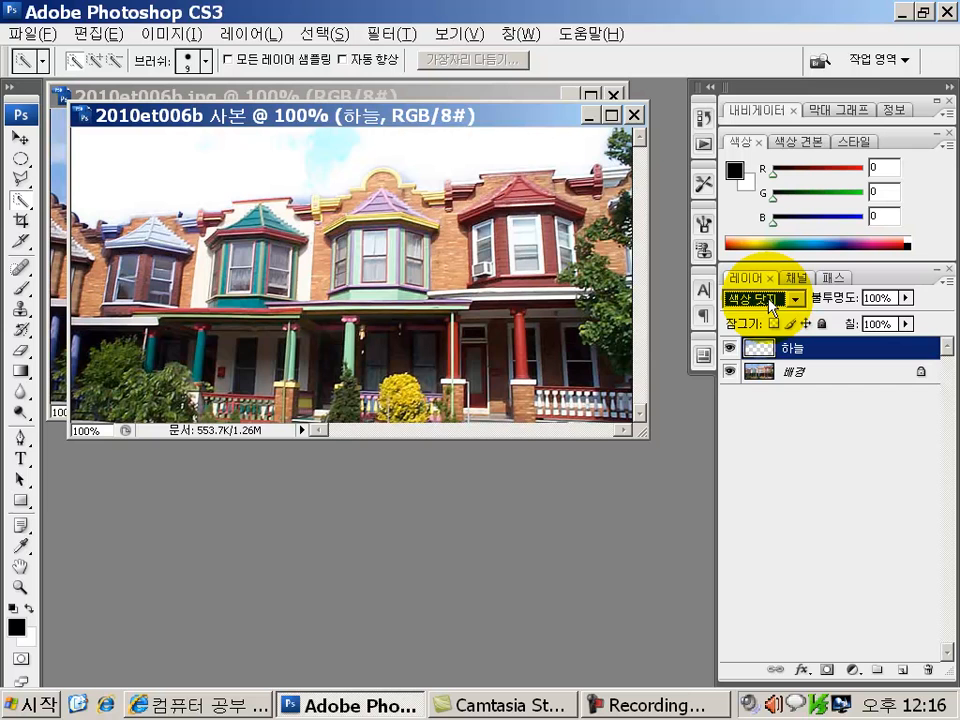
scroll(771, 307, "down", 1)
scroll(771, 307, "down", 1)
Try the contrast blend modes on the 하늘 layer, from Overlay and Soft Light through Vivid Light to Pin Light
scroll(771, 307, "down", 1)
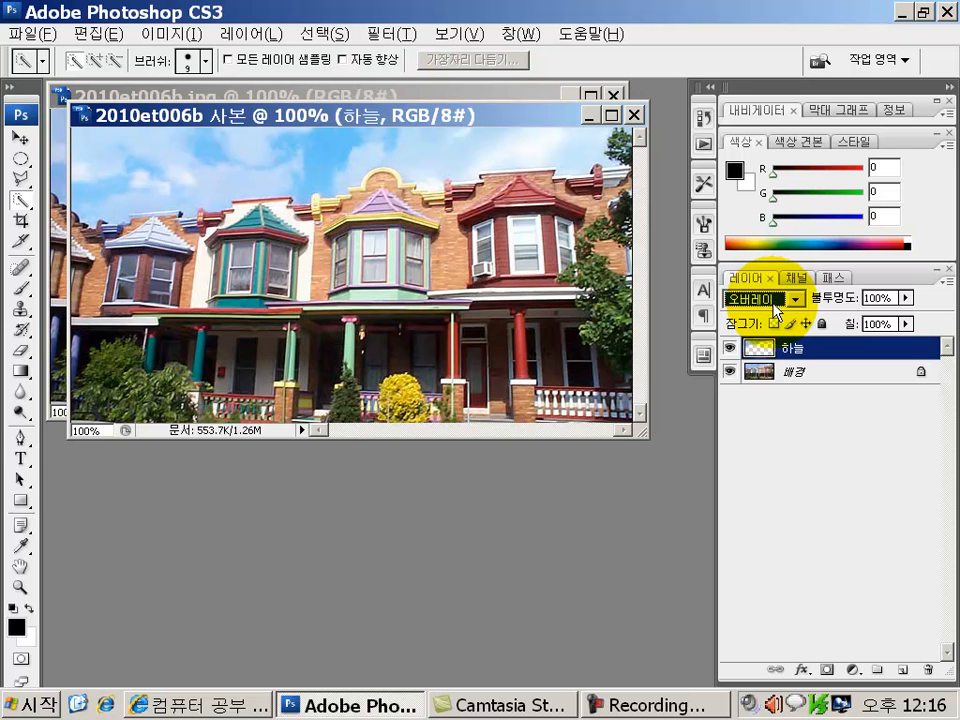
scroll(776, 322, "down", 1)
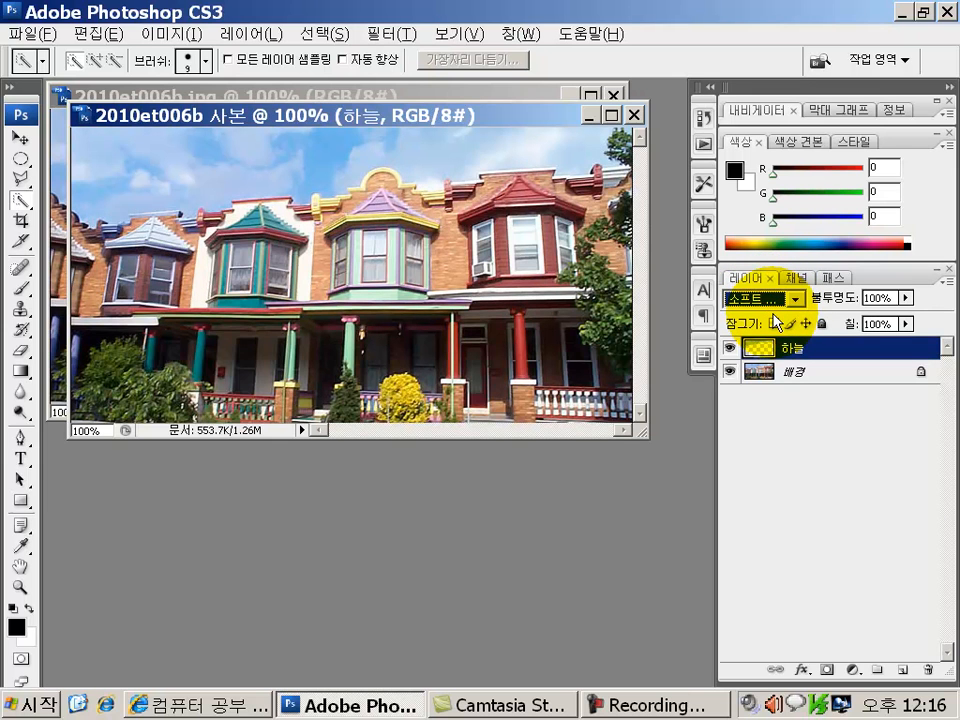
scroll(776, 322, "down", 2)
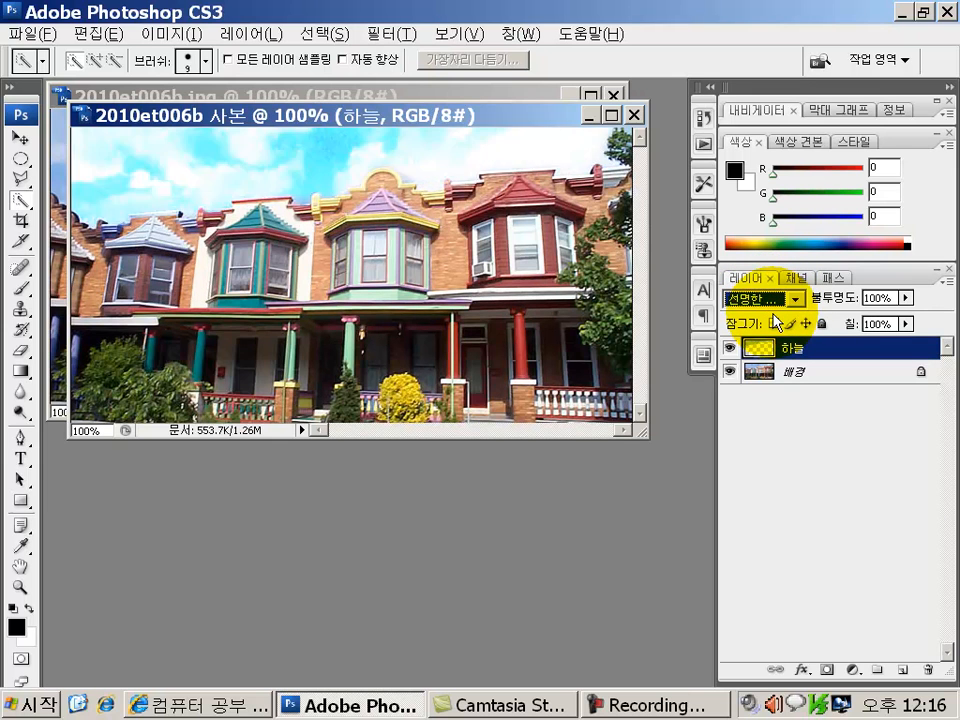
scroll(777, 322, "down", 1)
scroll(777, 322, "down", 1)
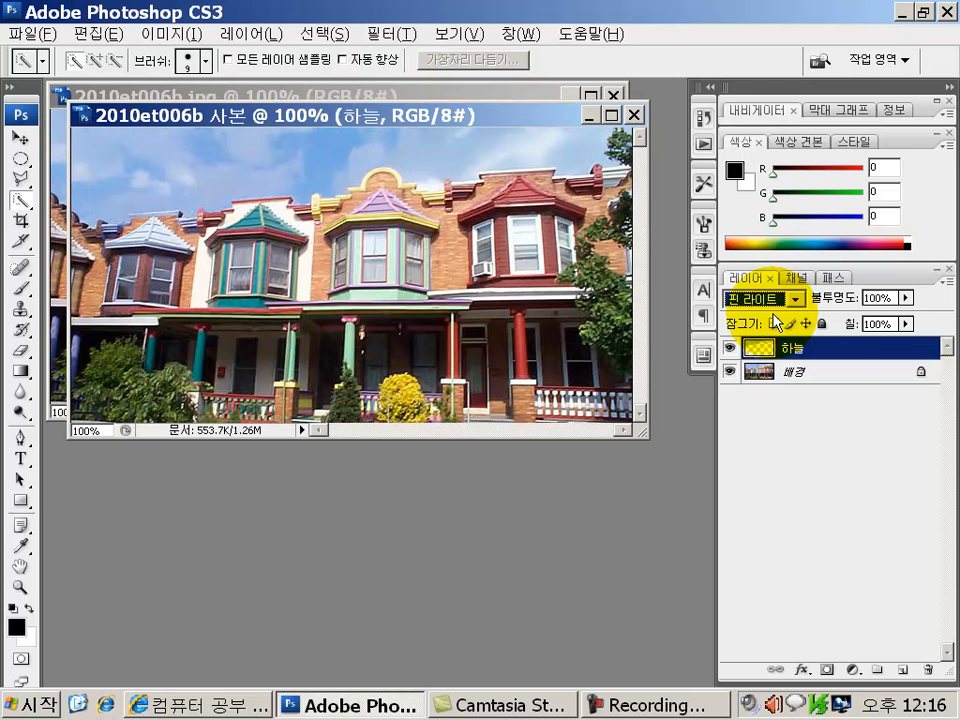
Try the remaining blend modes on the 하늘 layer, including Difference (차이), Exclusion (제외) and Hue (색조), through to Luminosity (광도)
scroll(777, 322, "down", 2)
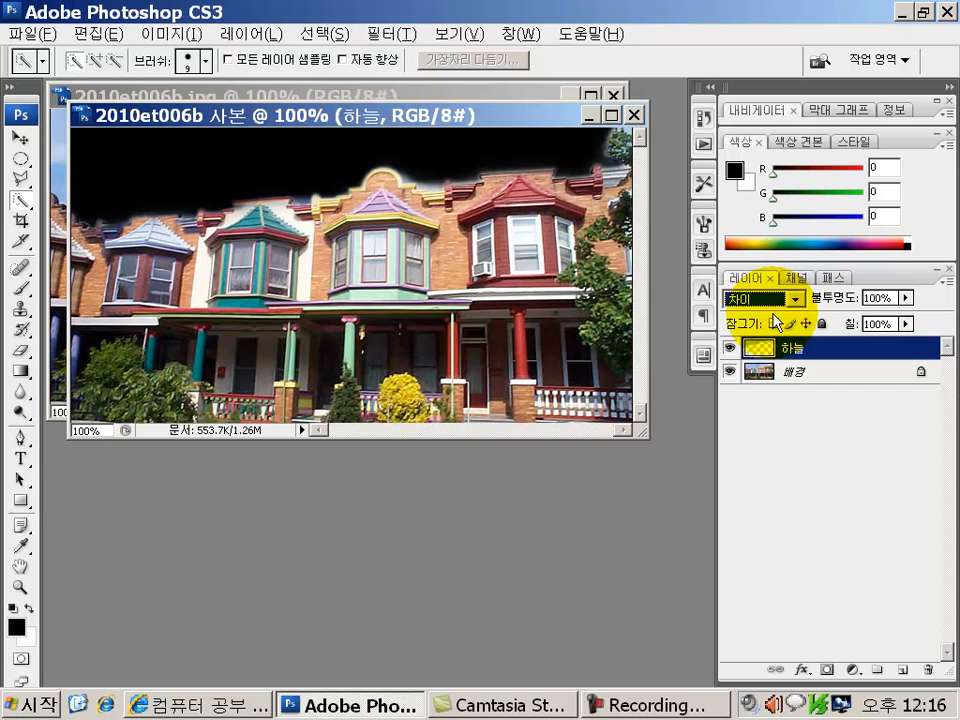
scroll(777, 322, "down", 1)
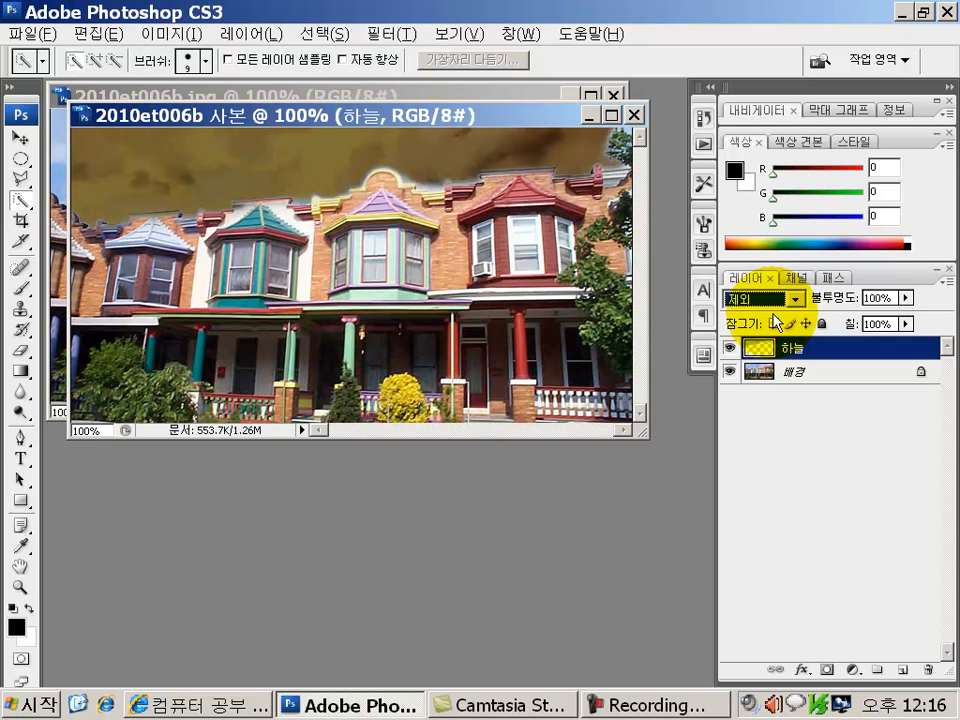
scroll(777, 322, "down", 1)
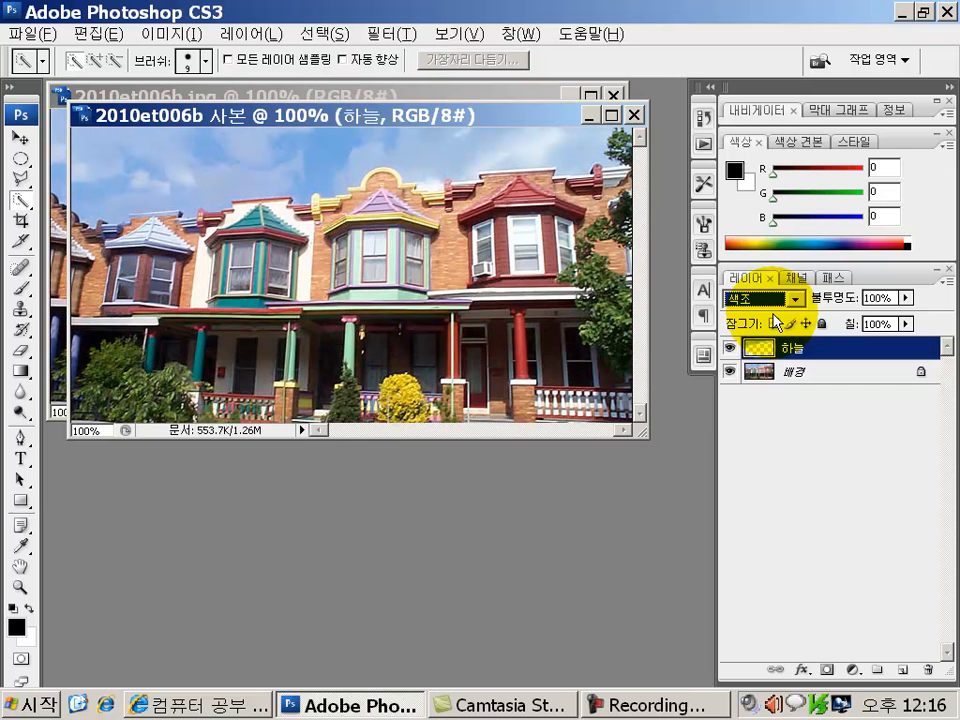
scroll(777, 322, "down", 1)
scroll(777, 322, "down", 1)
scroll(777, 322, "down", 1)
Set the blend mode of the 하늘 layer back to Linear Burn (선형 번)
scroll(777, 322, "up", 13)
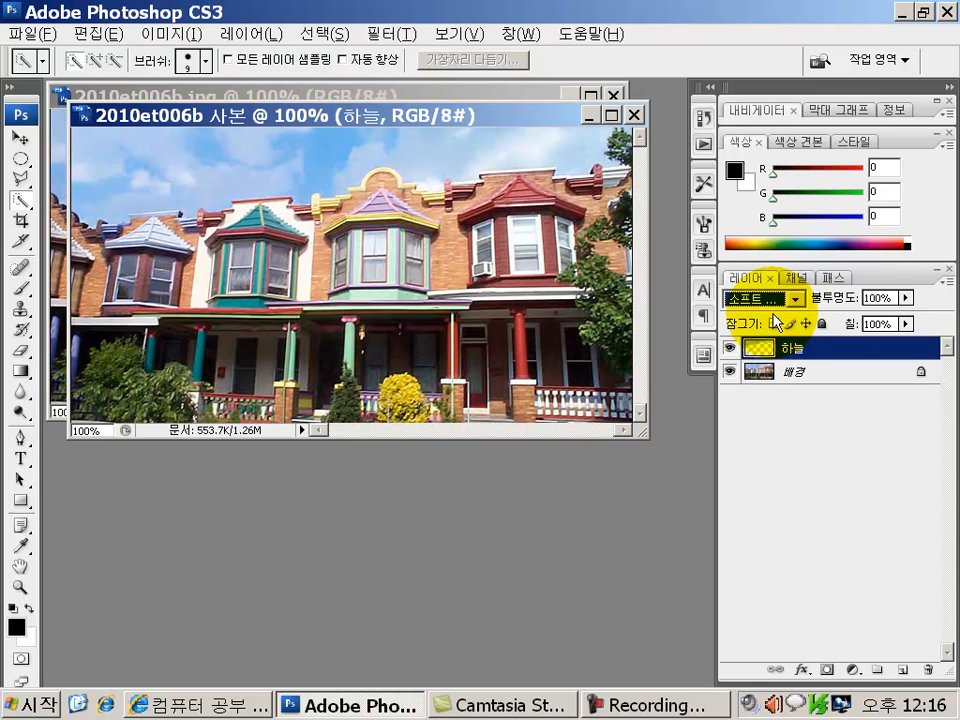
scroll(777, 322, "up", 7)
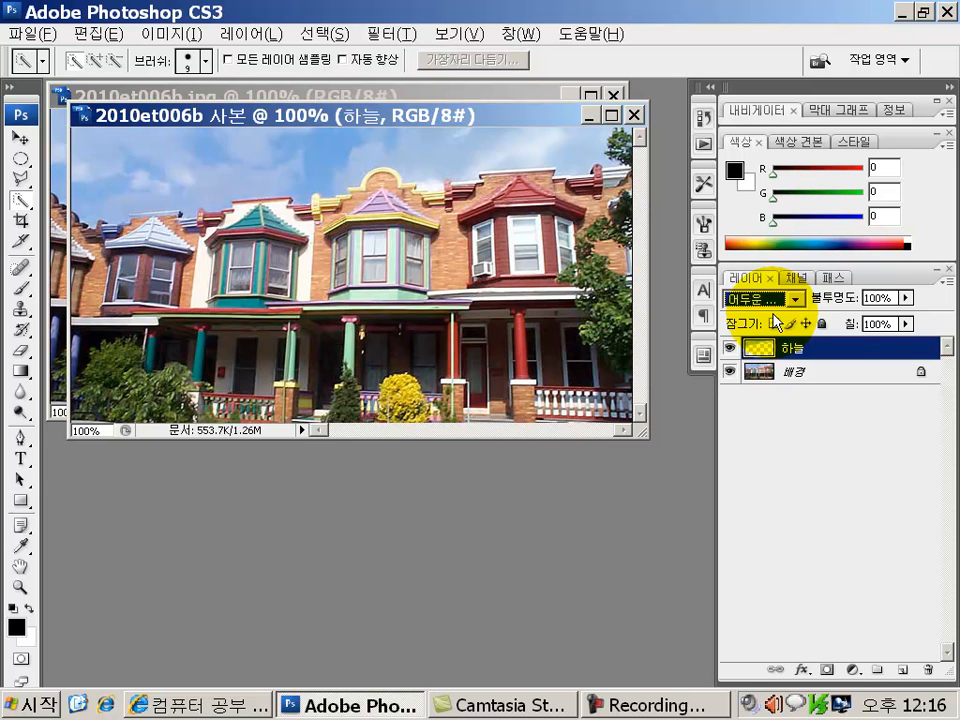
scroll(777, 322, "down", 1)
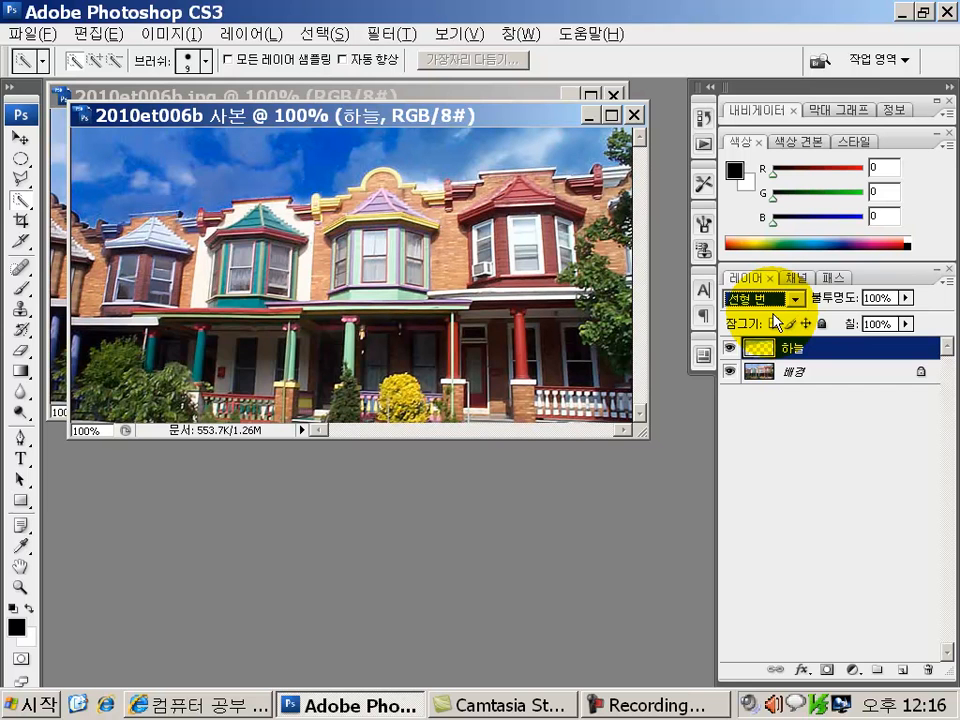